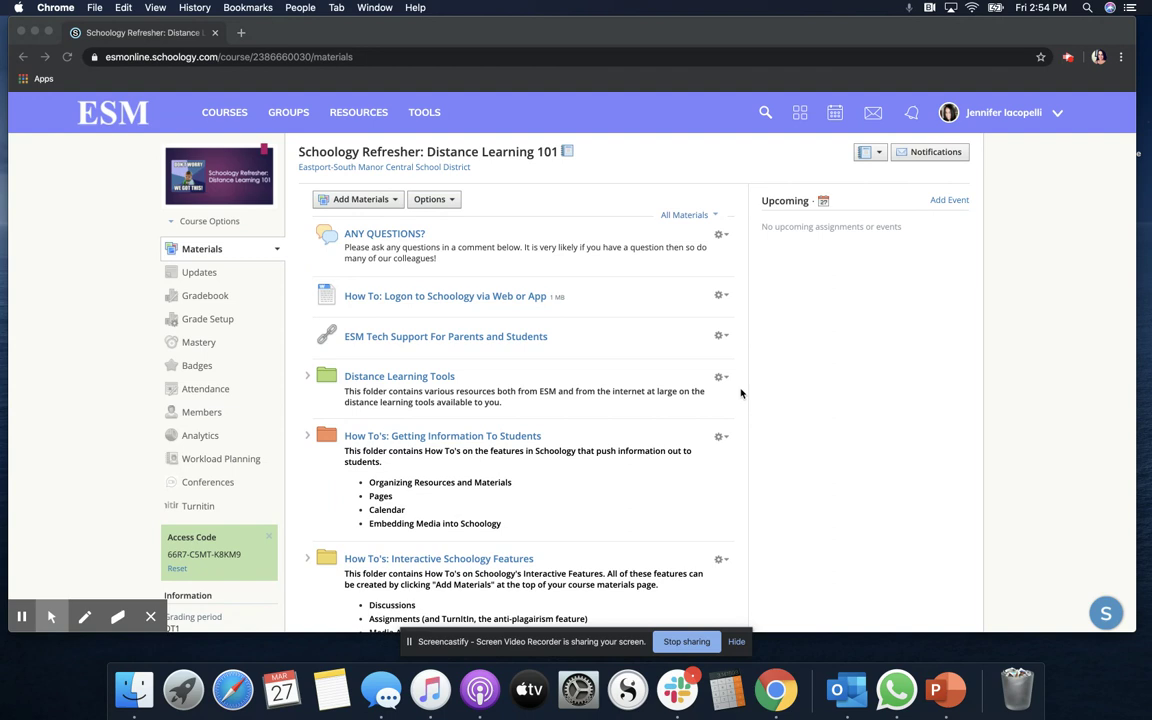
- Open the course's Conferences page, check the completed conferences, and return to the active ones
click(137, 298)
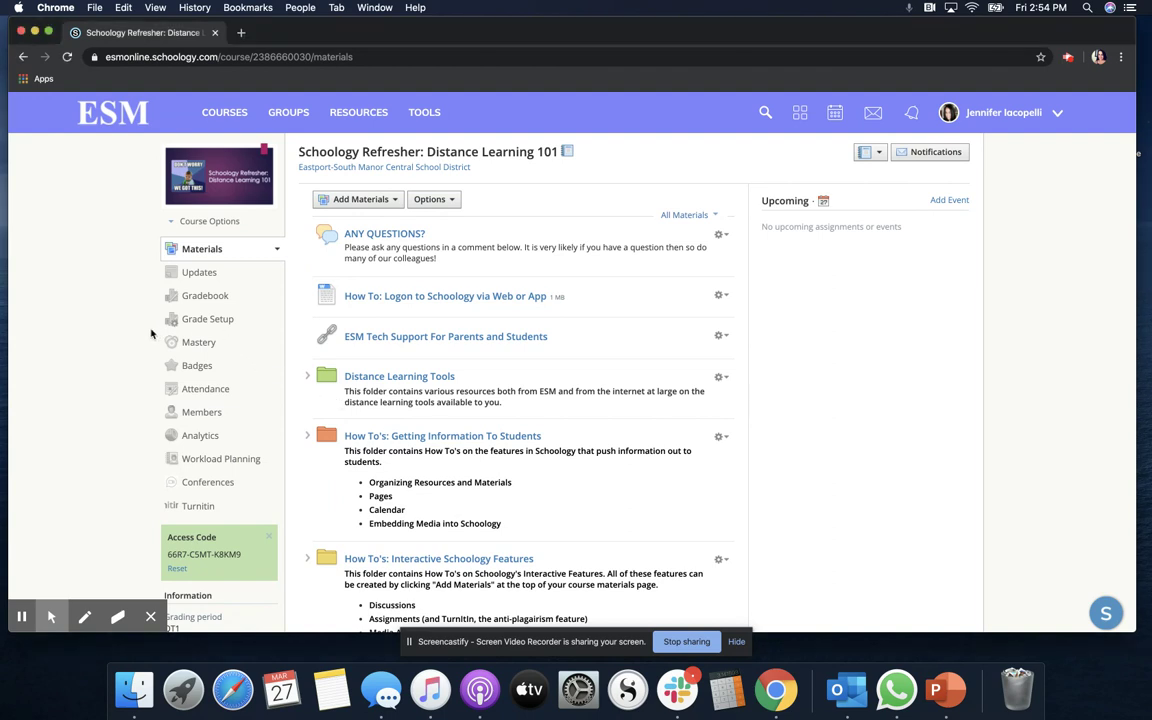
click(195, 484)
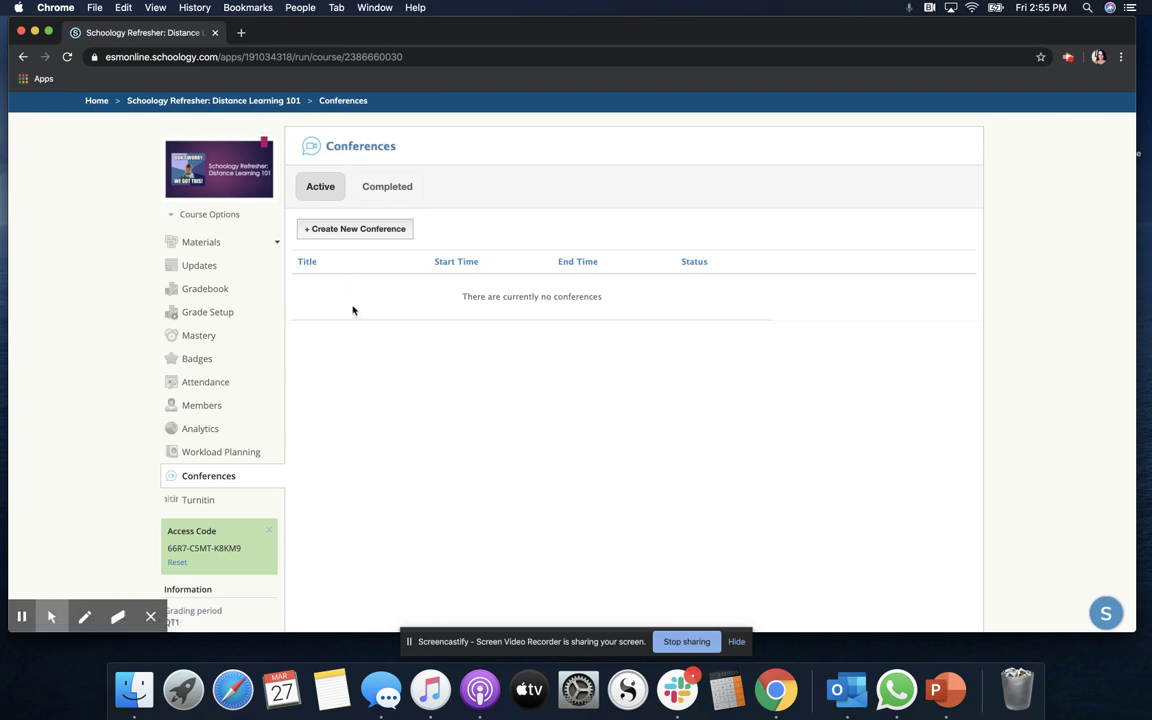
click(376, 187)
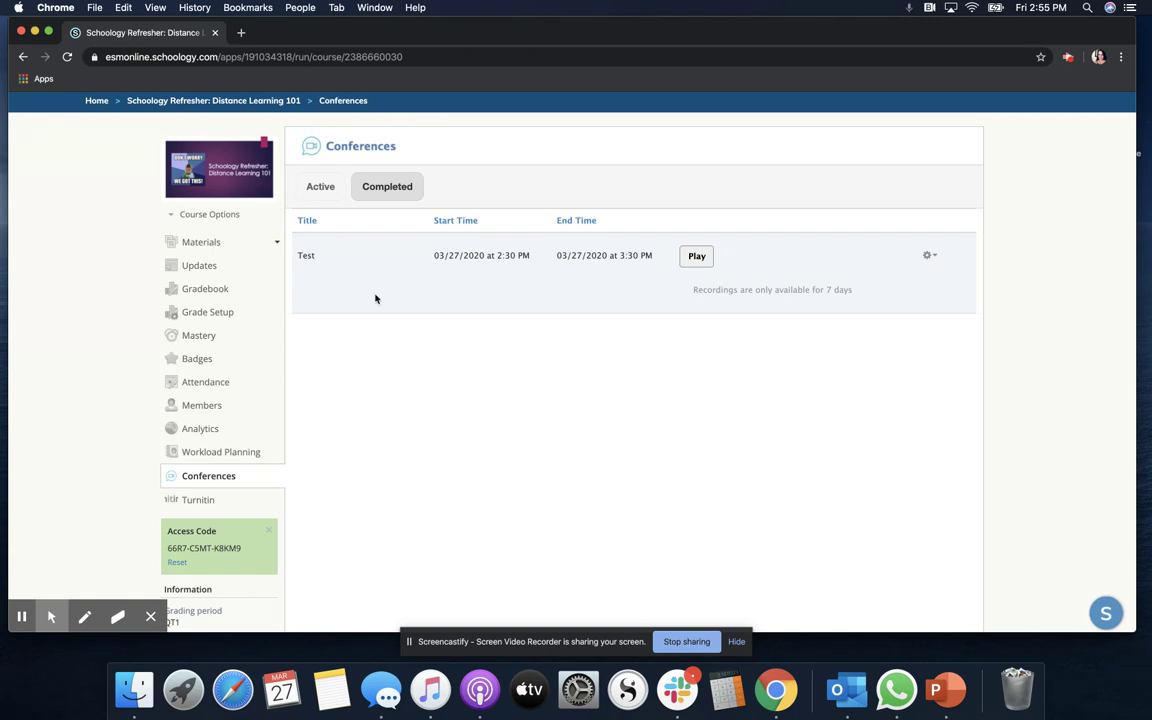
click(315, 189)
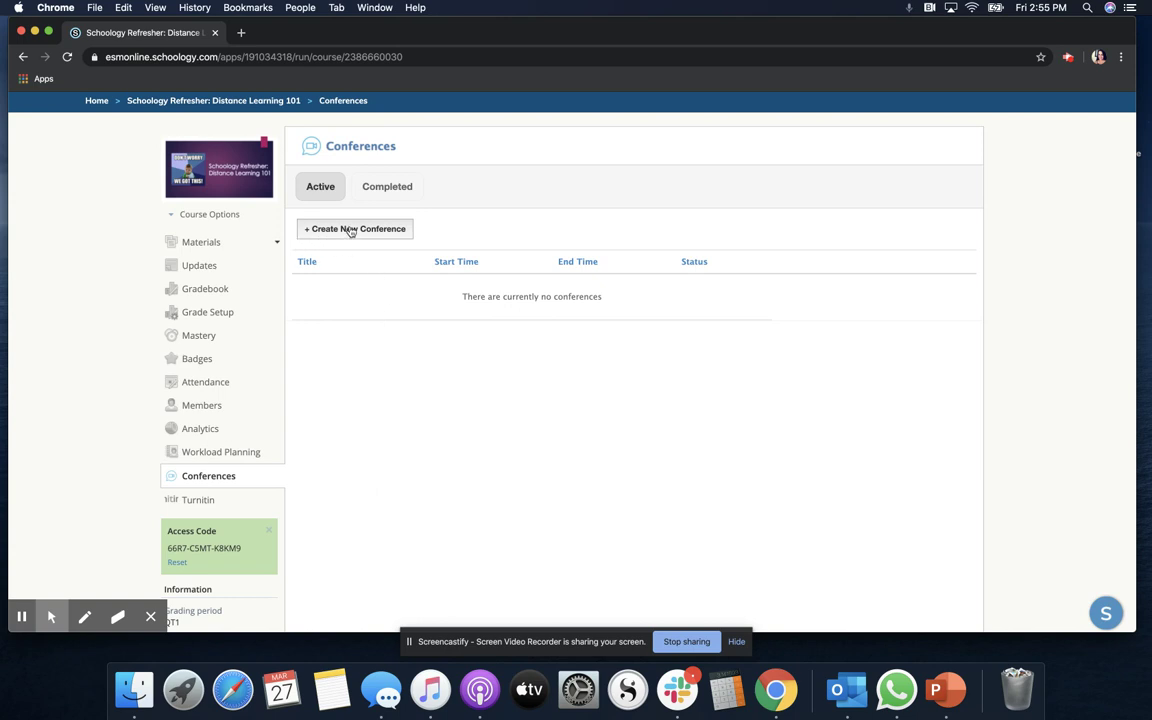
- Start a new conference named Sample with a start time of 03/27/2020 at 2:30 PM
click(350, 230)
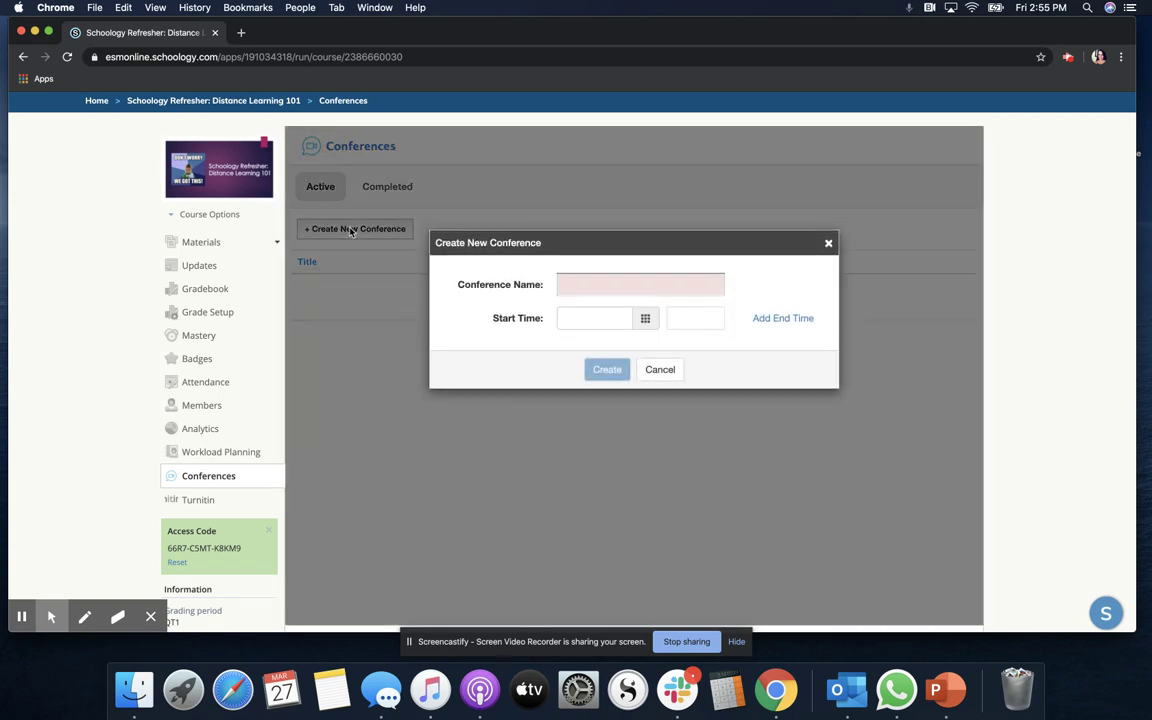
click(602, 284)
text(Sample)
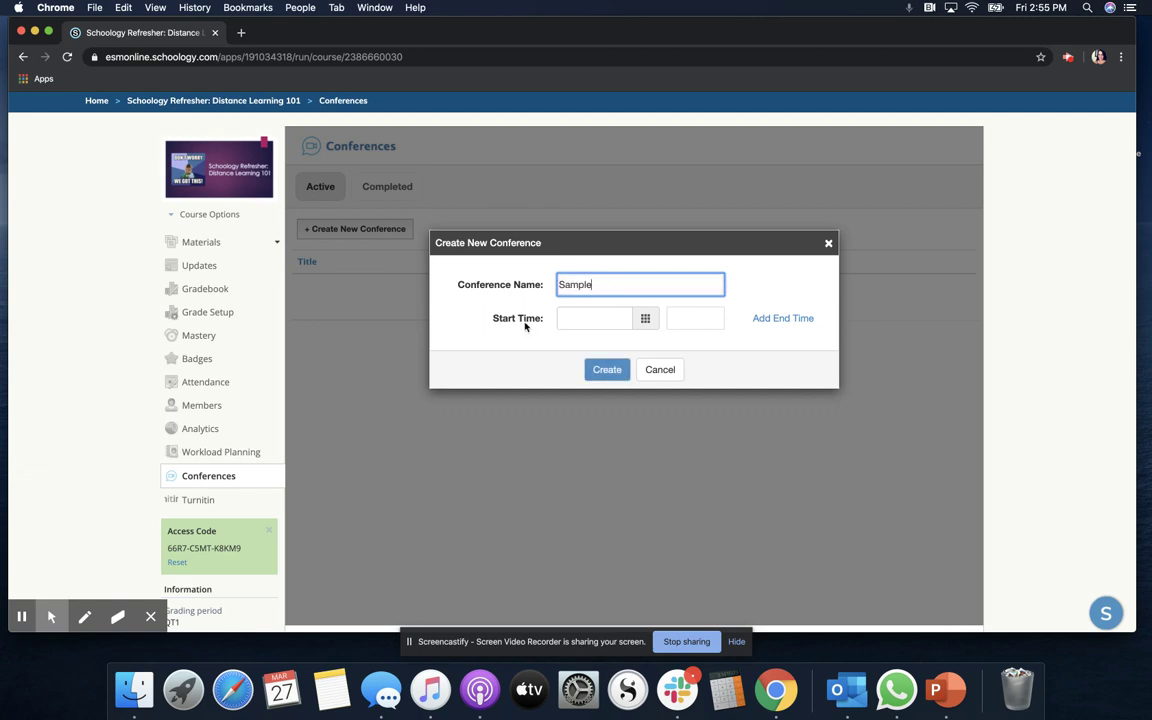
click(644, 322)
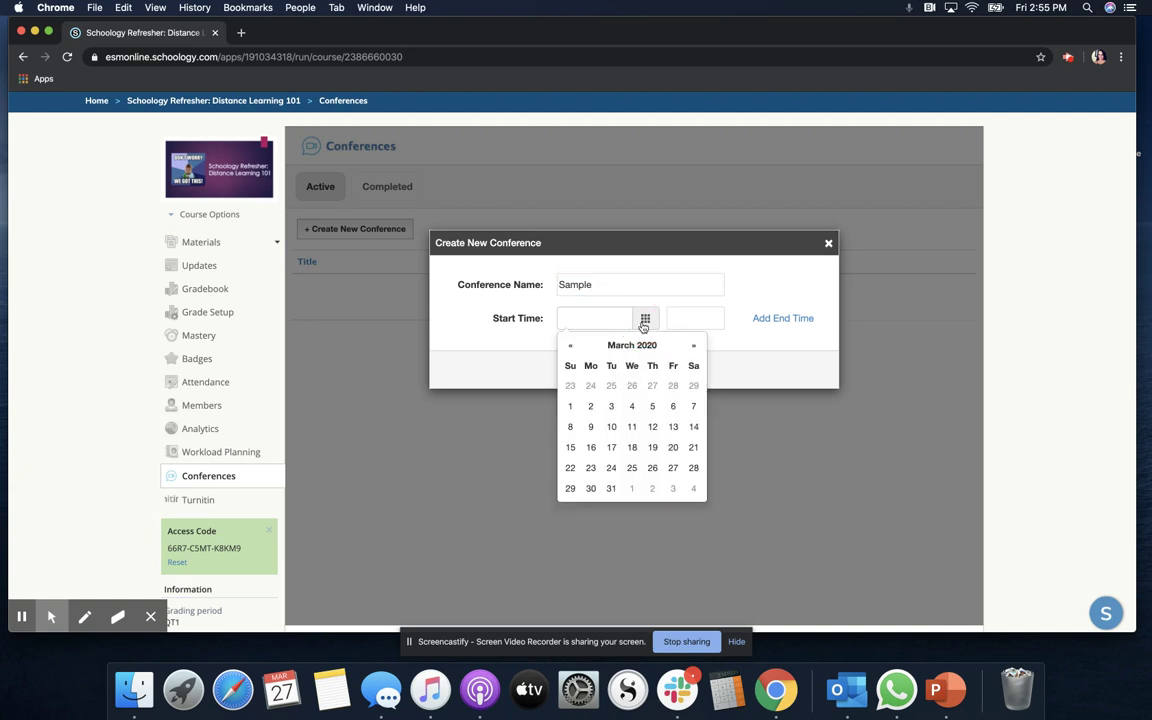
click(673, 469)
click(688, 318)
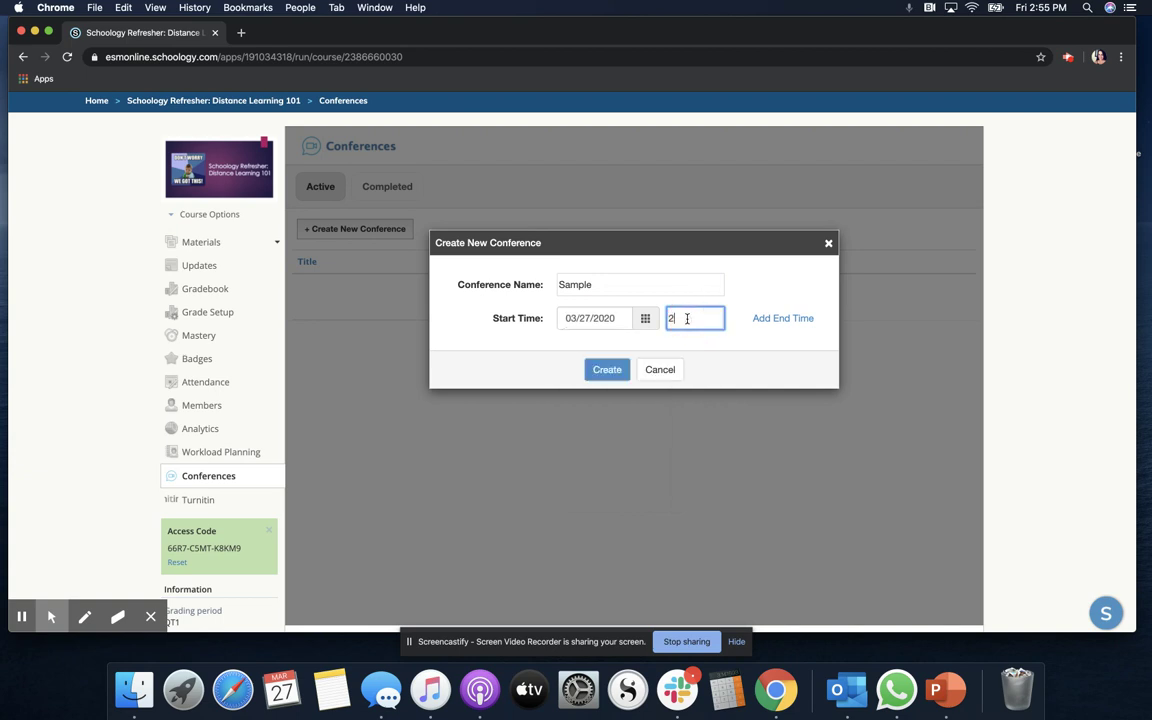
text(2:30pm)
- Add an end time of 03/27/2020 at 3:30 PM and create the conference
click(778, 322)
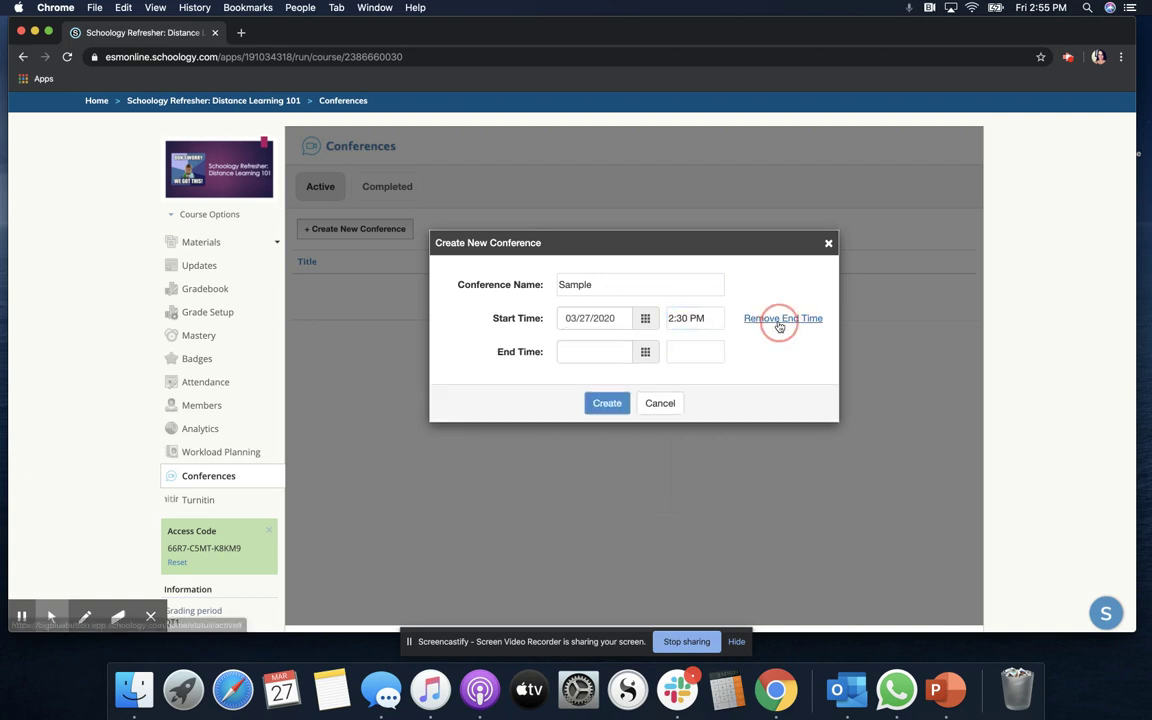
click(584, 352)
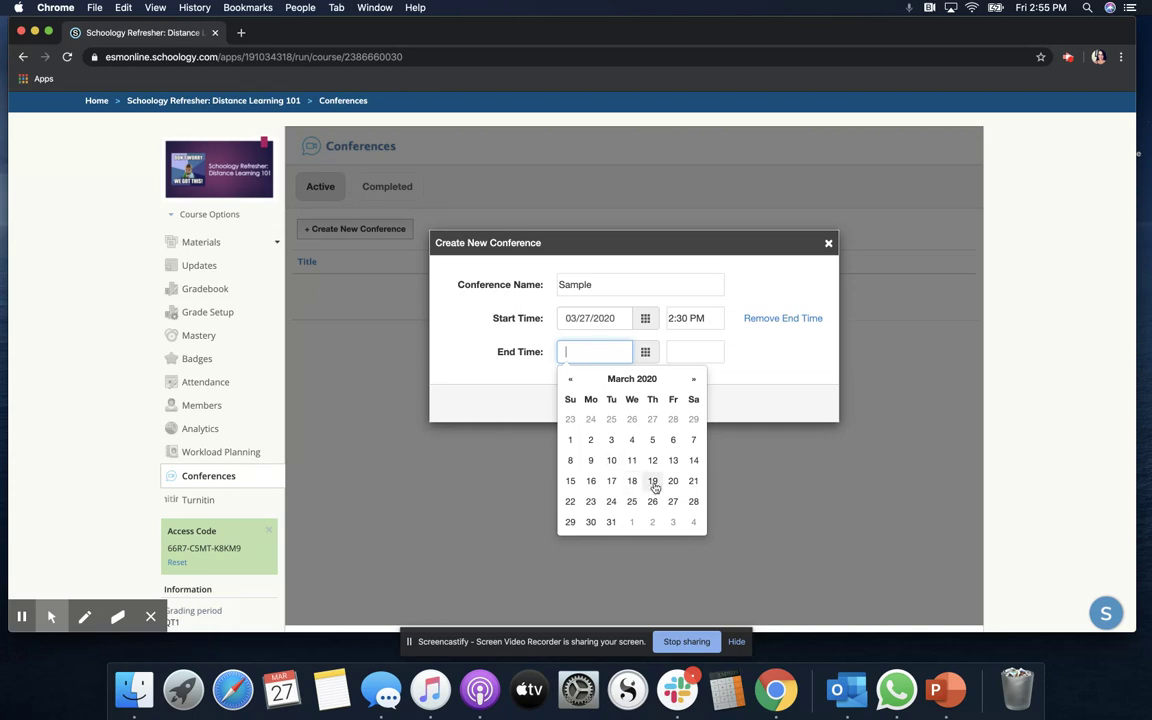
click(673, 501)
click(688, 352)
text(3:30 PM)
click(606, 404)
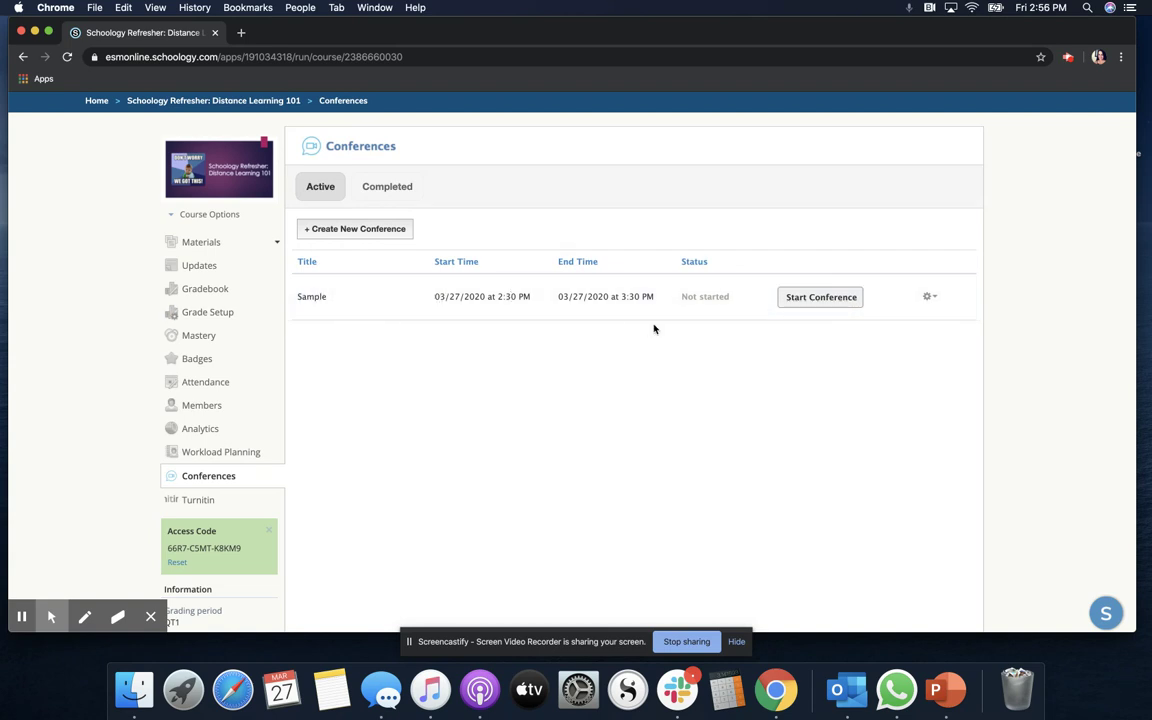
- Review the Sample conference's status, edit form and delete option in the active conferences list
drag(727, 297, 681, 303)
click(688, 328)
click(932, 297)
click(940, 324)
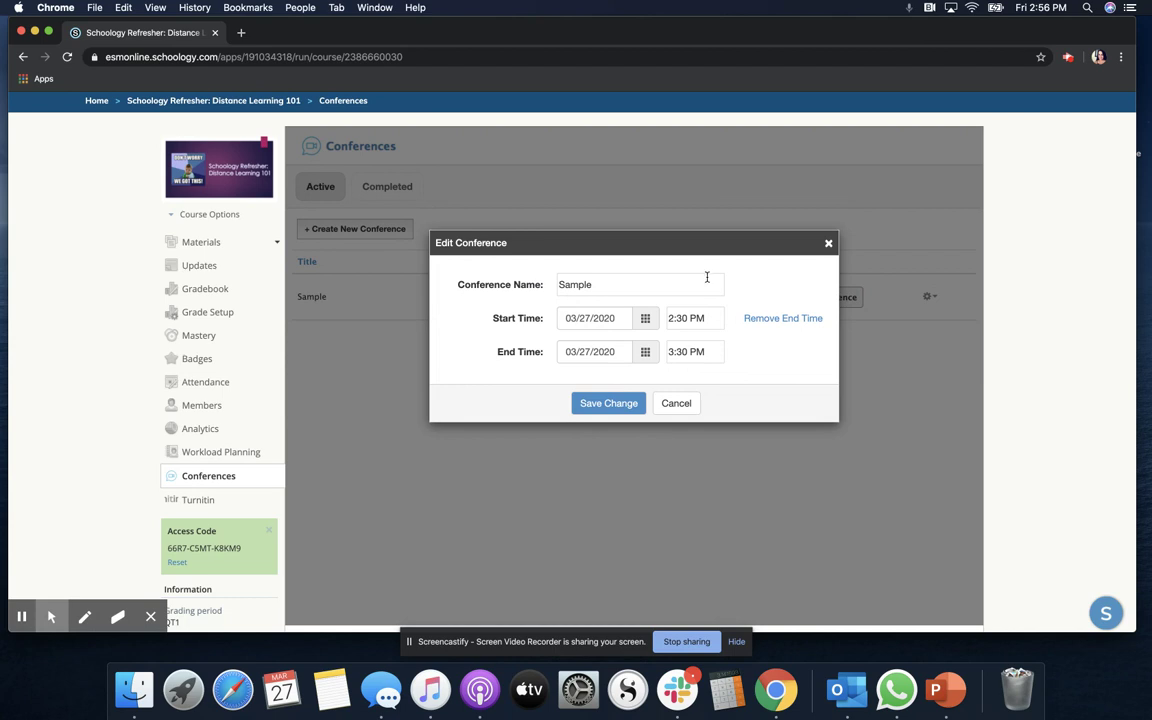
click(610, 403)
click(929, 297)
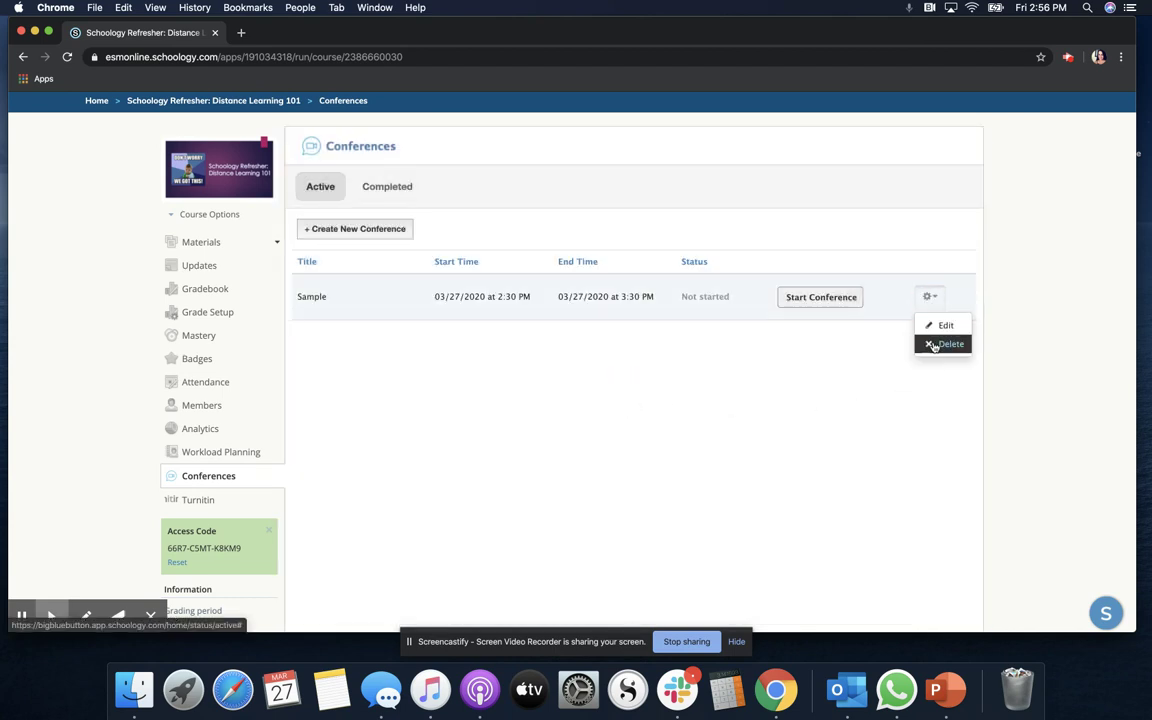
click(783, 395)
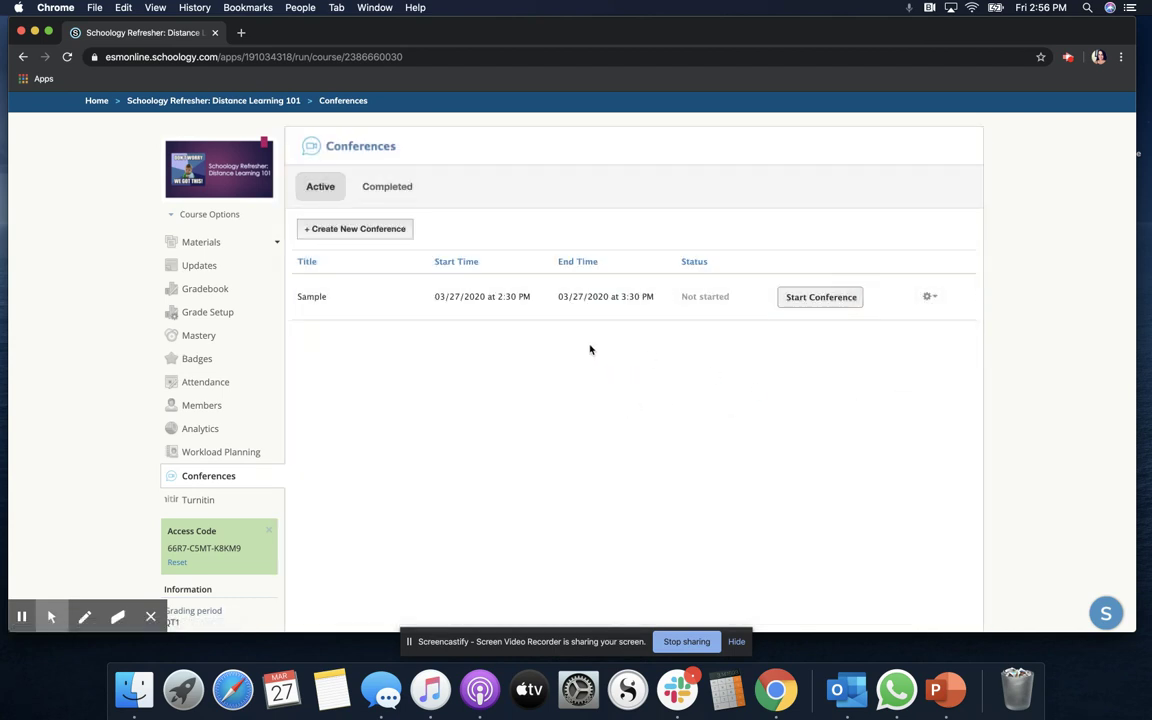
- Start the Sample conference and join its audio with the microphone, allowing browser access and confirming the echo test
click(813, 304)
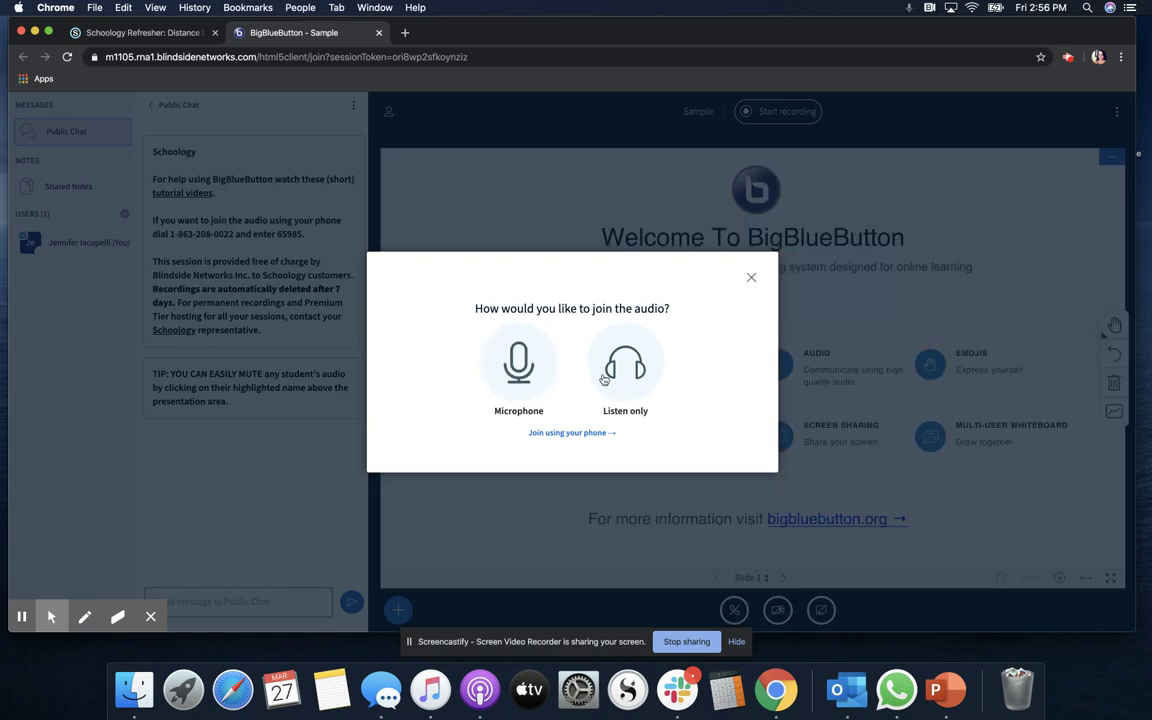
click(524, 356)
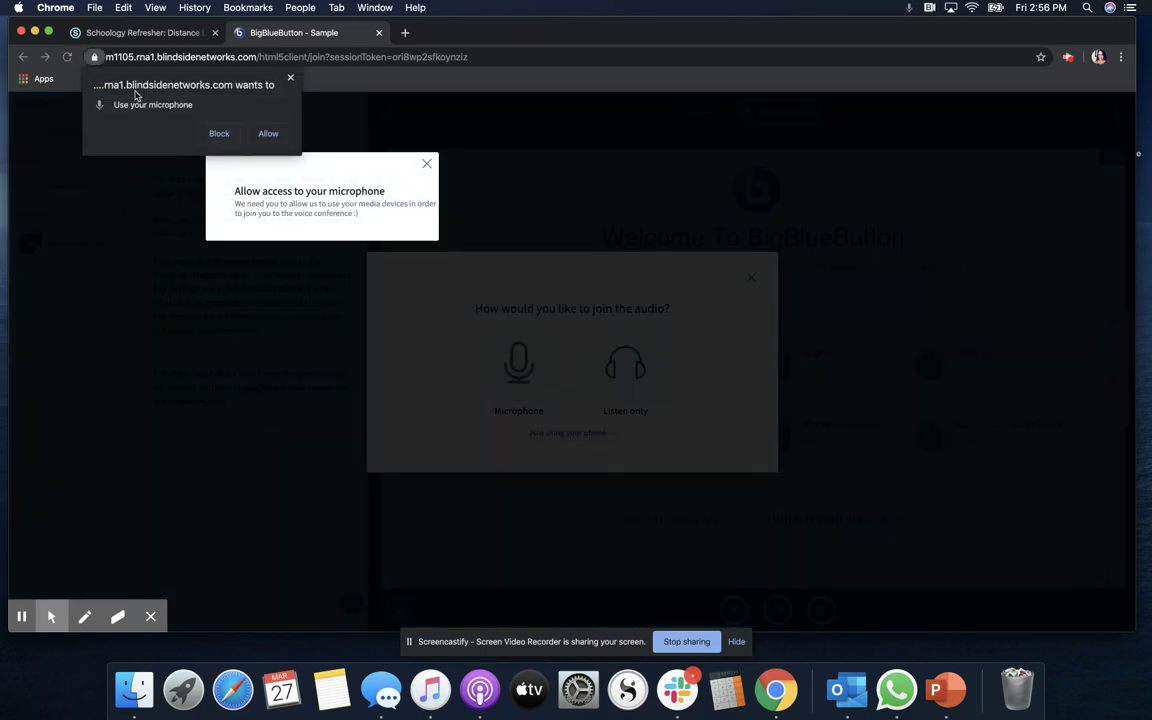
click(268, 135)
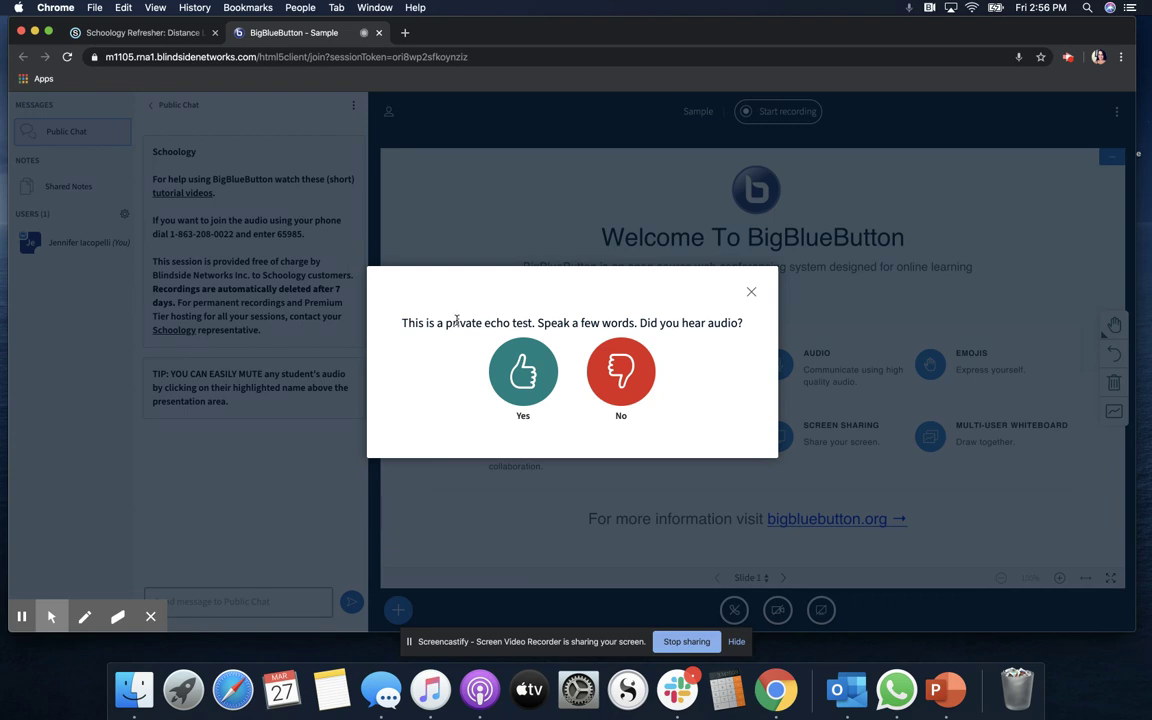
click(527, 375)
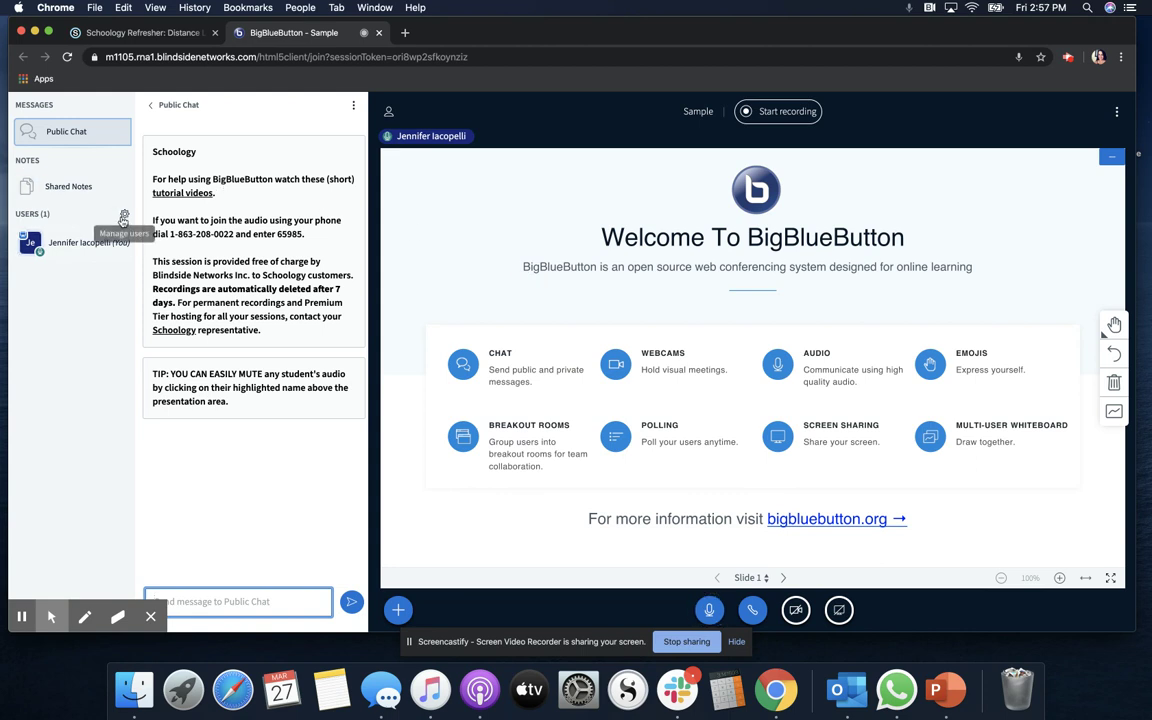
- In the meeting's application settings, review the language choices, keep English, set the font size to 100% and save
click(1117, 113)
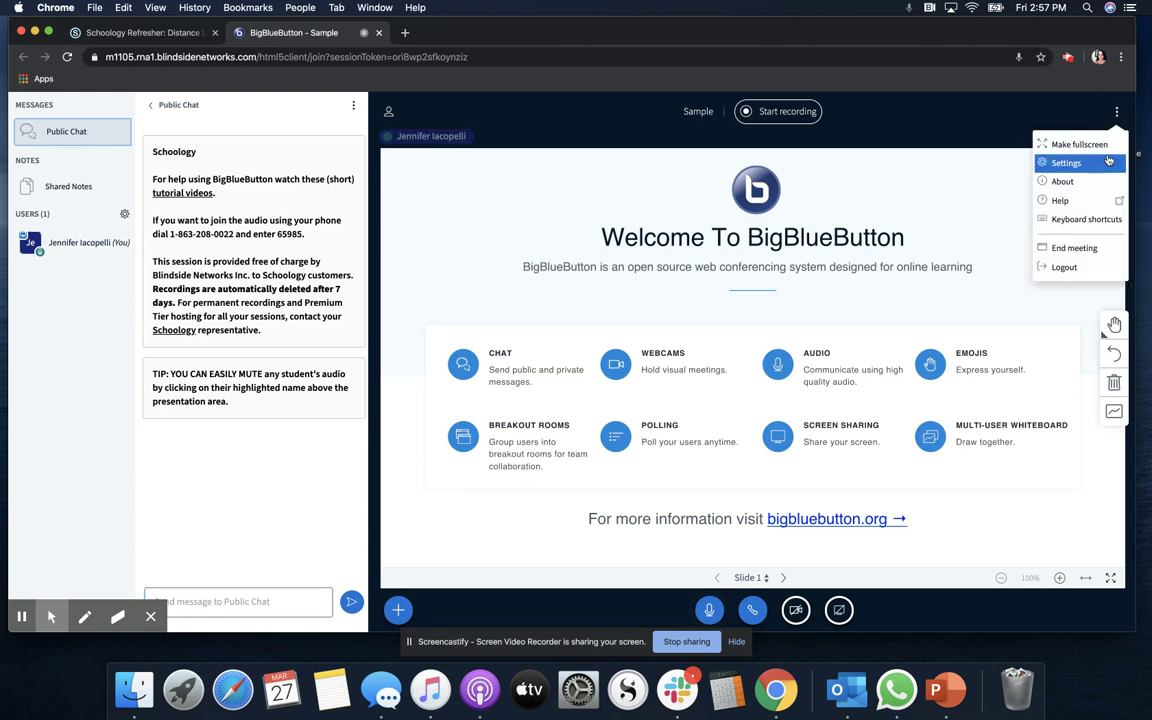
click(1108, 163)
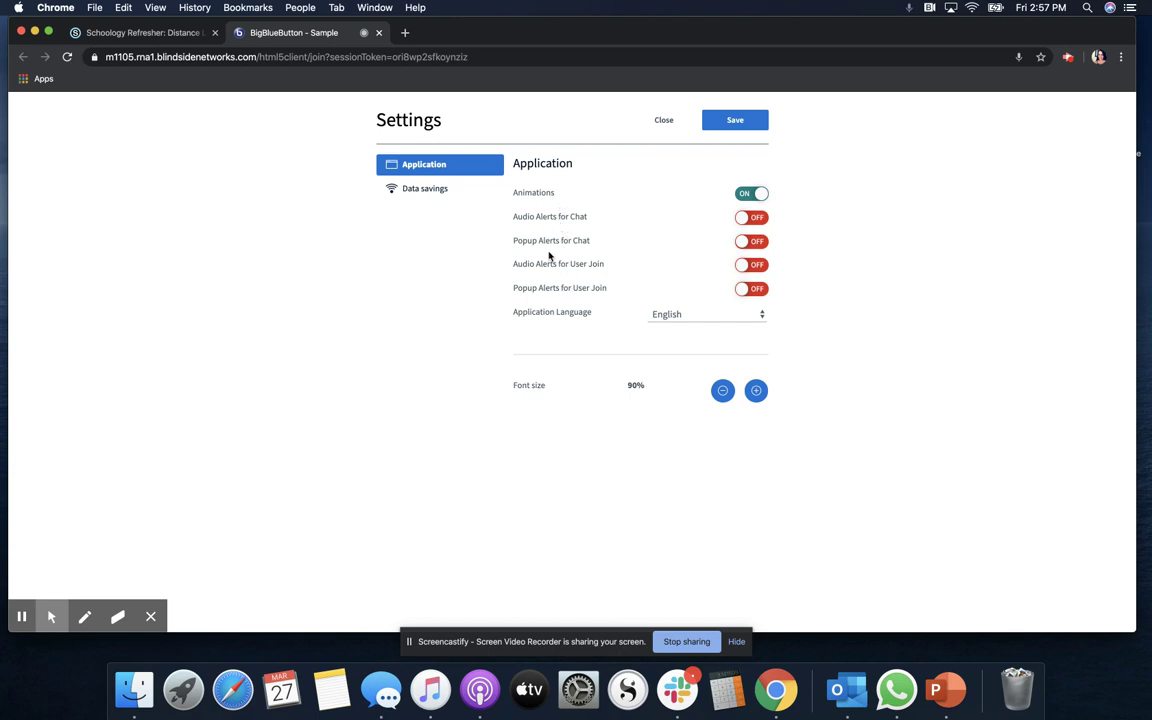
click(663, 316)
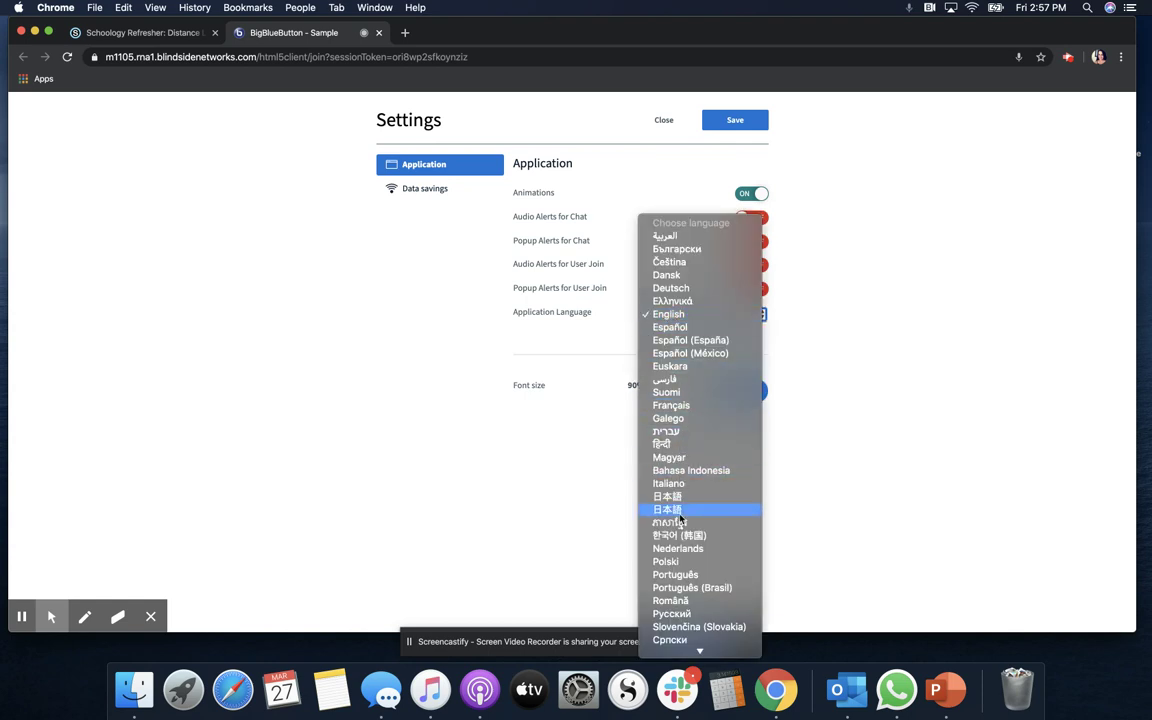
click(684, 315)
click(617, 316)
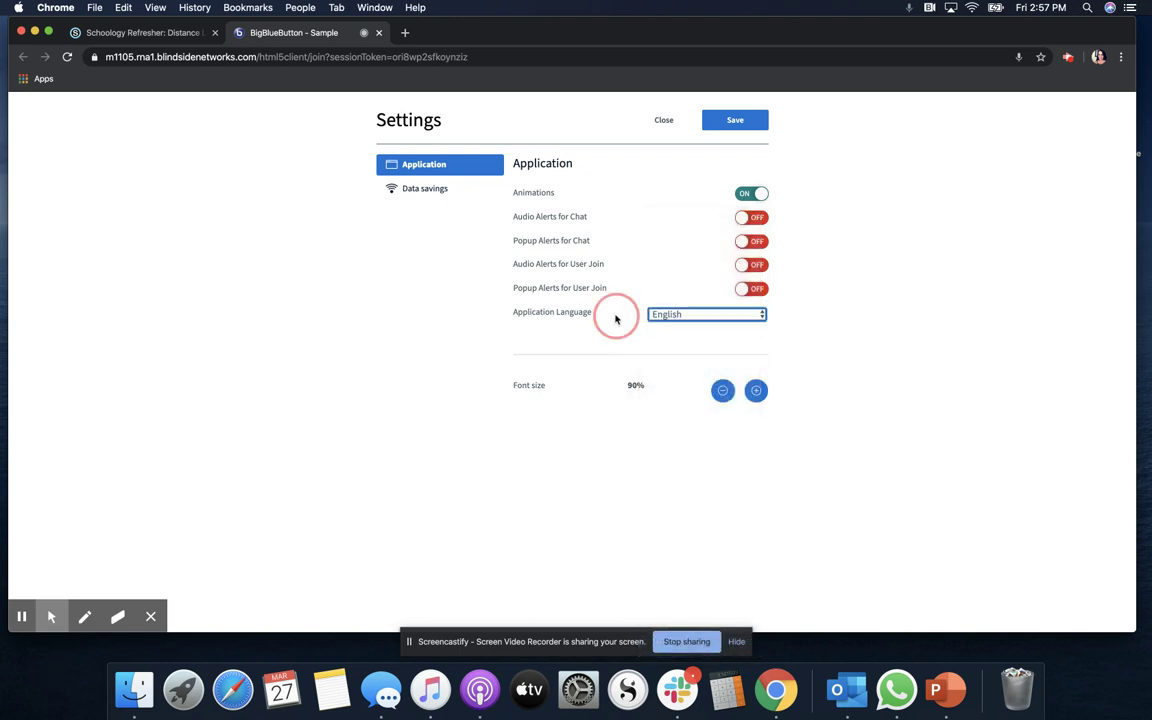
click(756, 390)
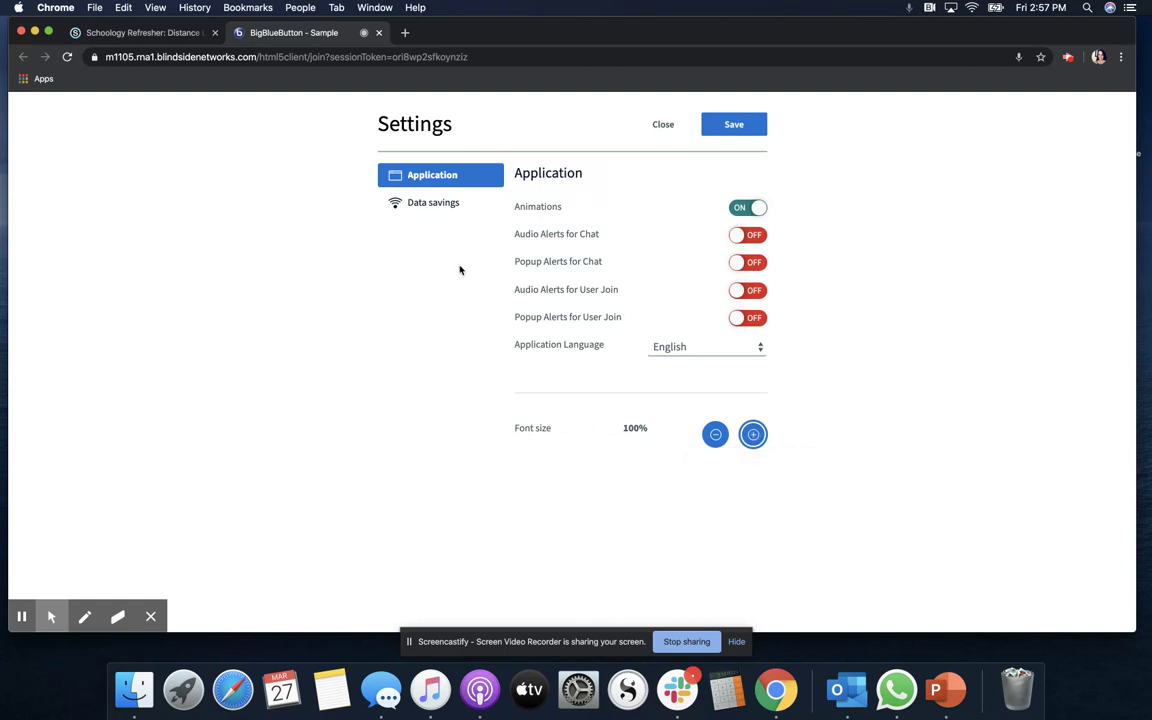
click(734, 127)
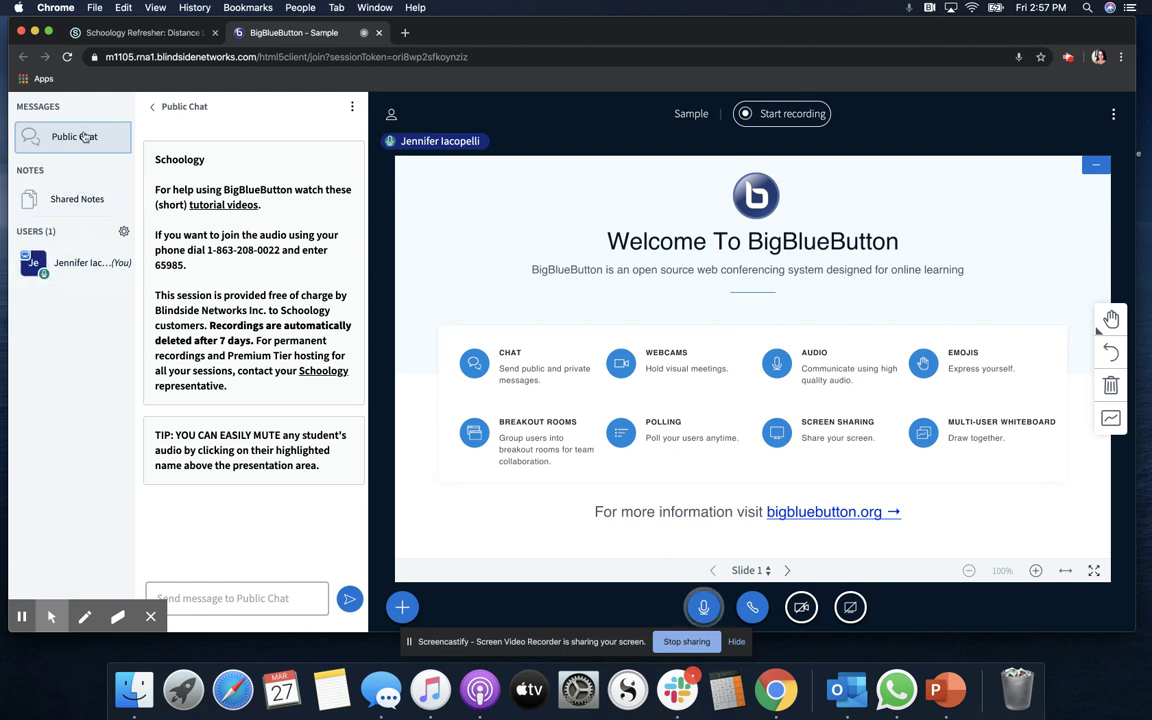
- Open the viewer lock options and lock webcam sharing and microphone sharing
click(124, 233)
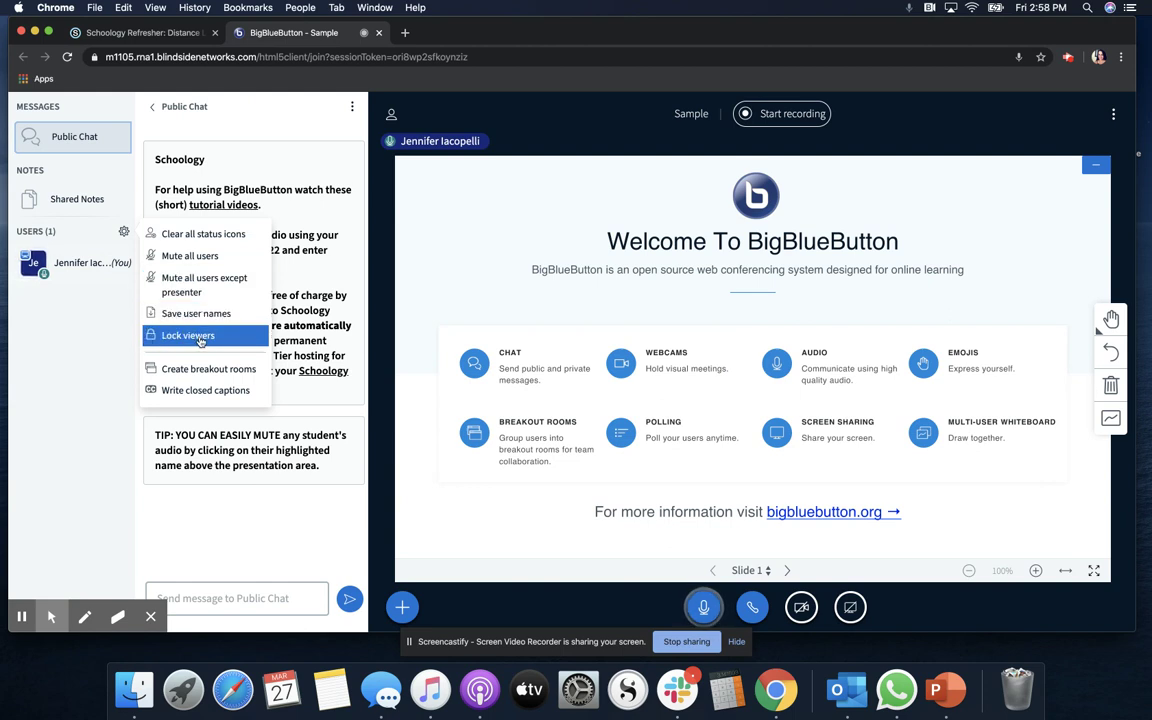
click(200, 340)
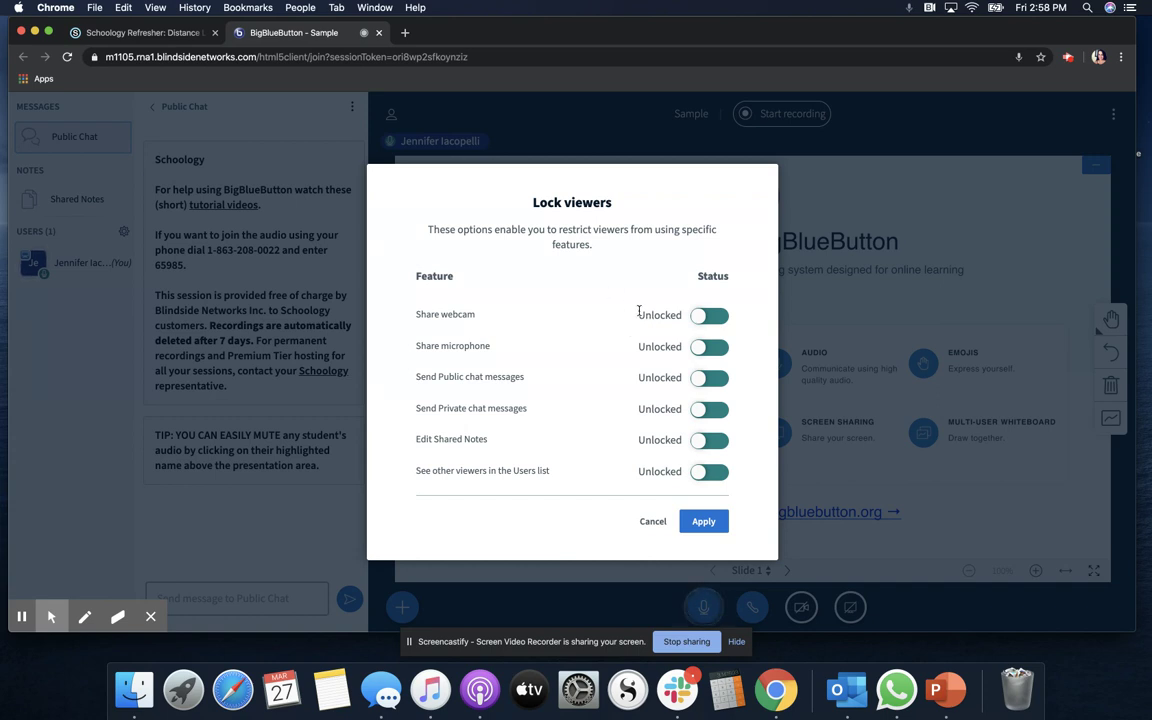
click(709, 315)
drag(640, 347, 679, 348)
click(638, 345)
drag(638, 345, 673, 345)
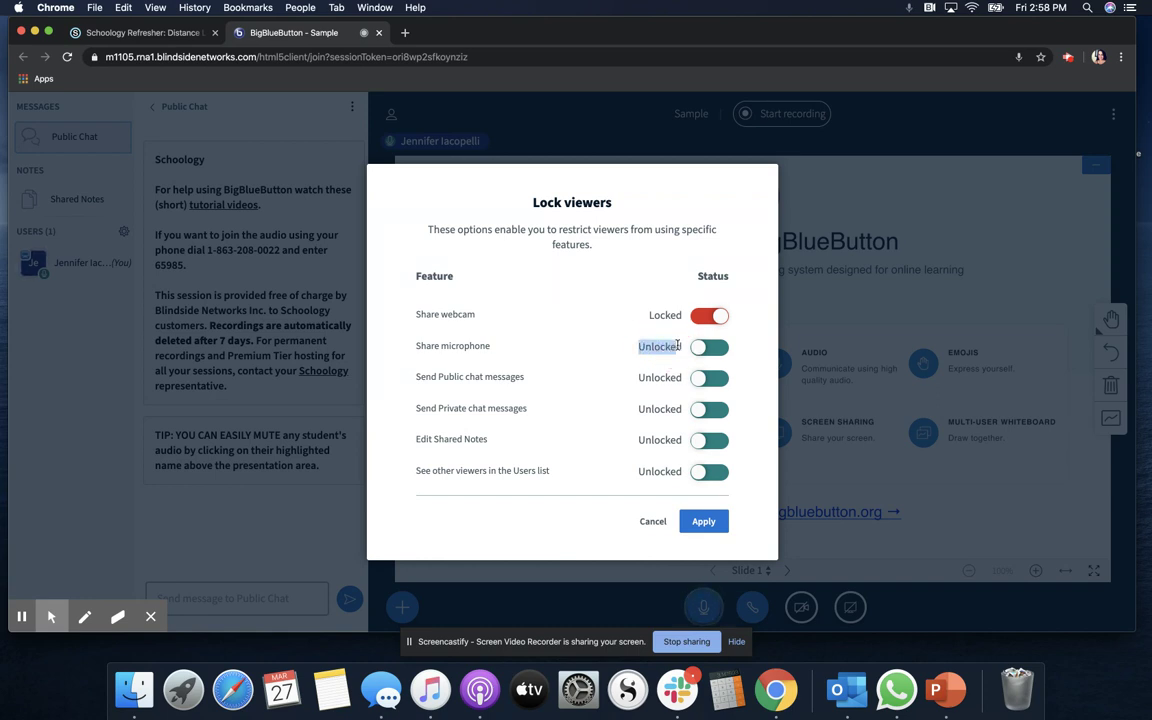
click(663, 345)
click(710, 348)
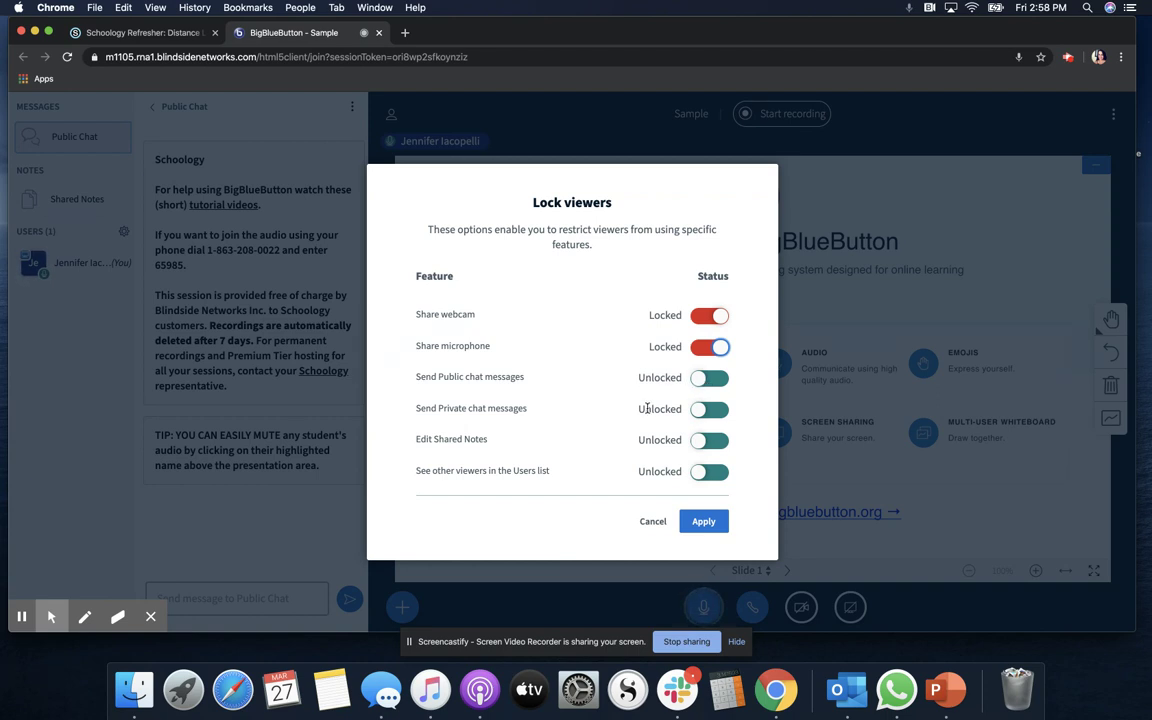
- Lock private chat messages and shared notes editing, leave the users list unlocked, and apply the viewer restrictions
click(710, 410)
click(648, 407)
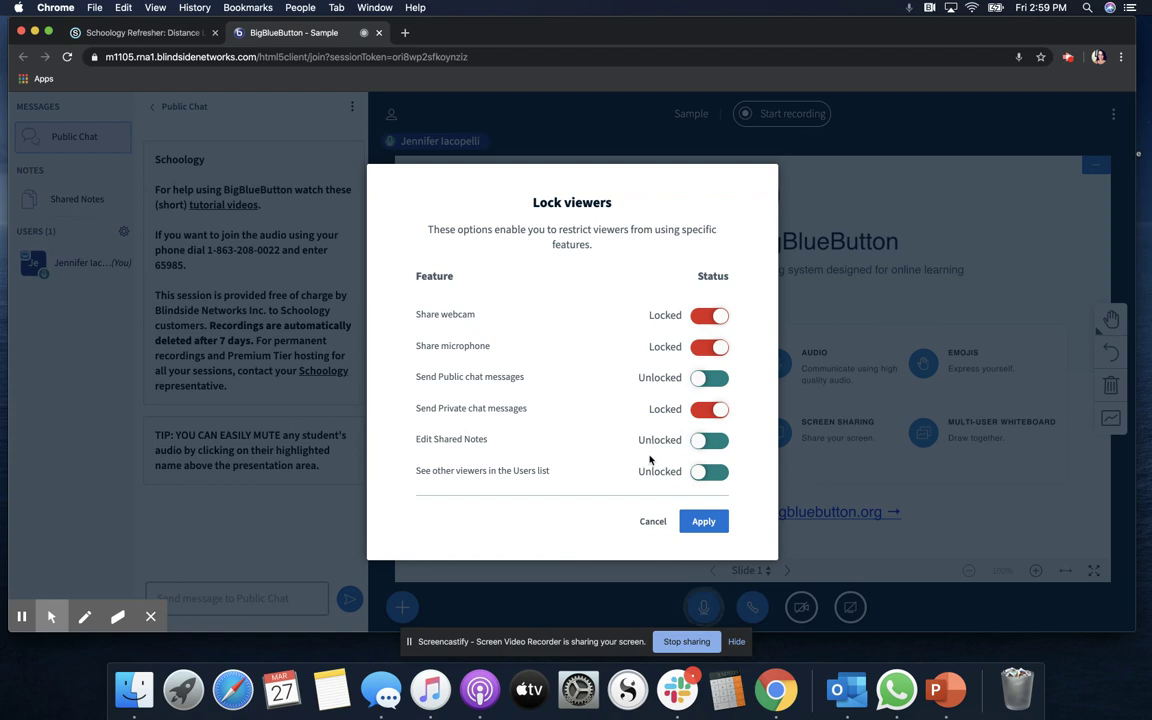
click(712, 444)
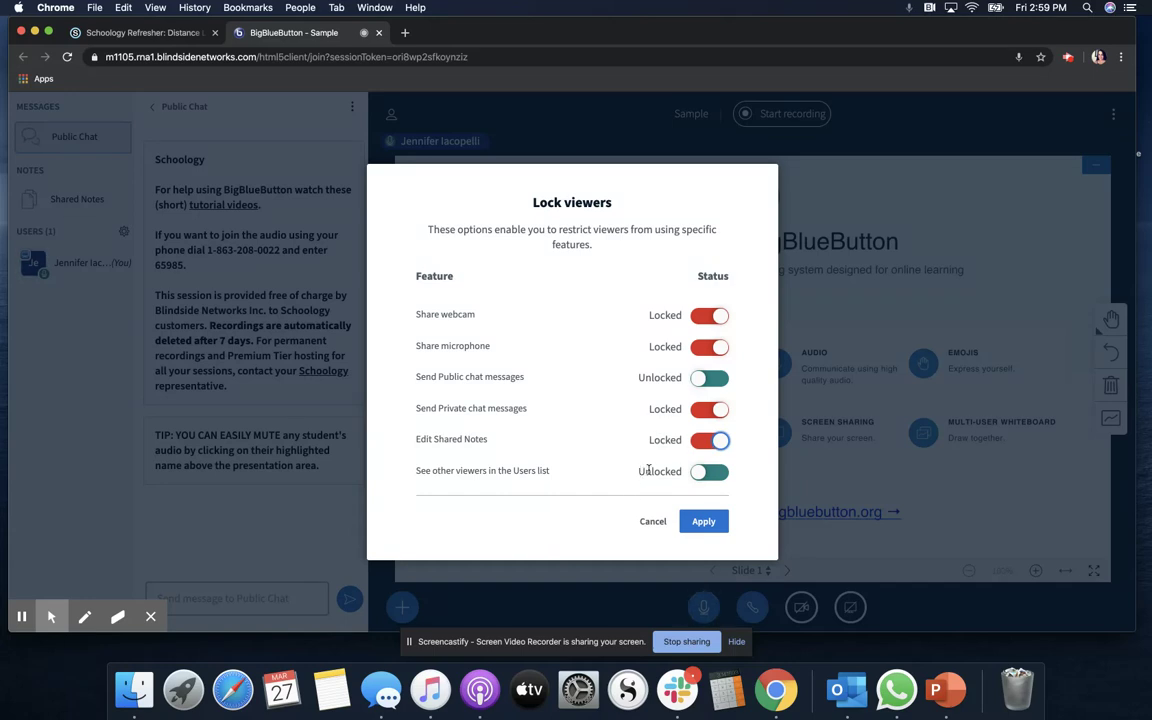
click(704, 475)
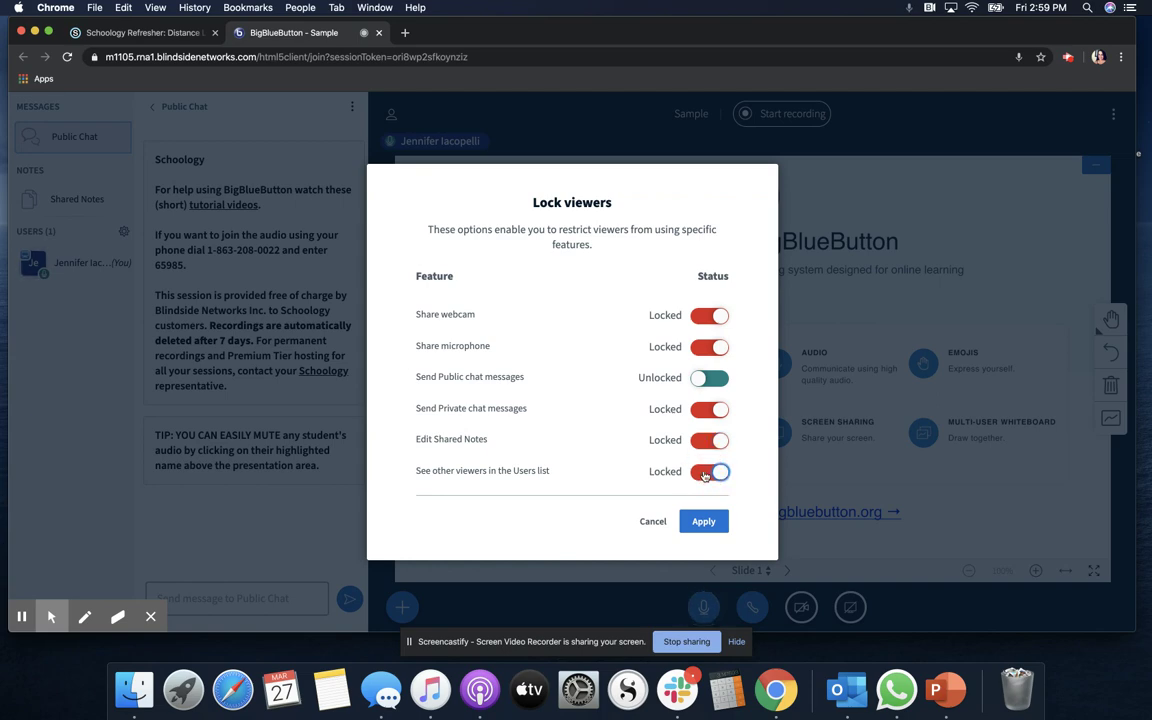
click(704, 475)
click(704, 522)
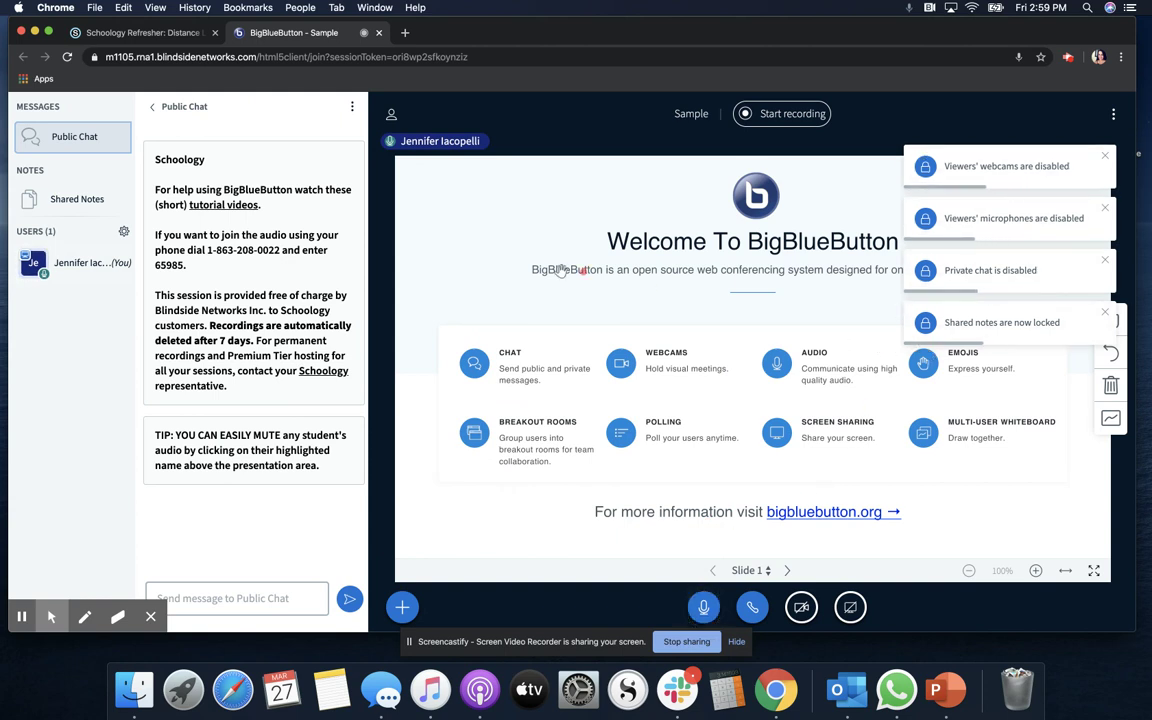
- Open the shared notes, recheck the viewer lock options, apply them and place the cursor in the empty notes area
click(80, 200)
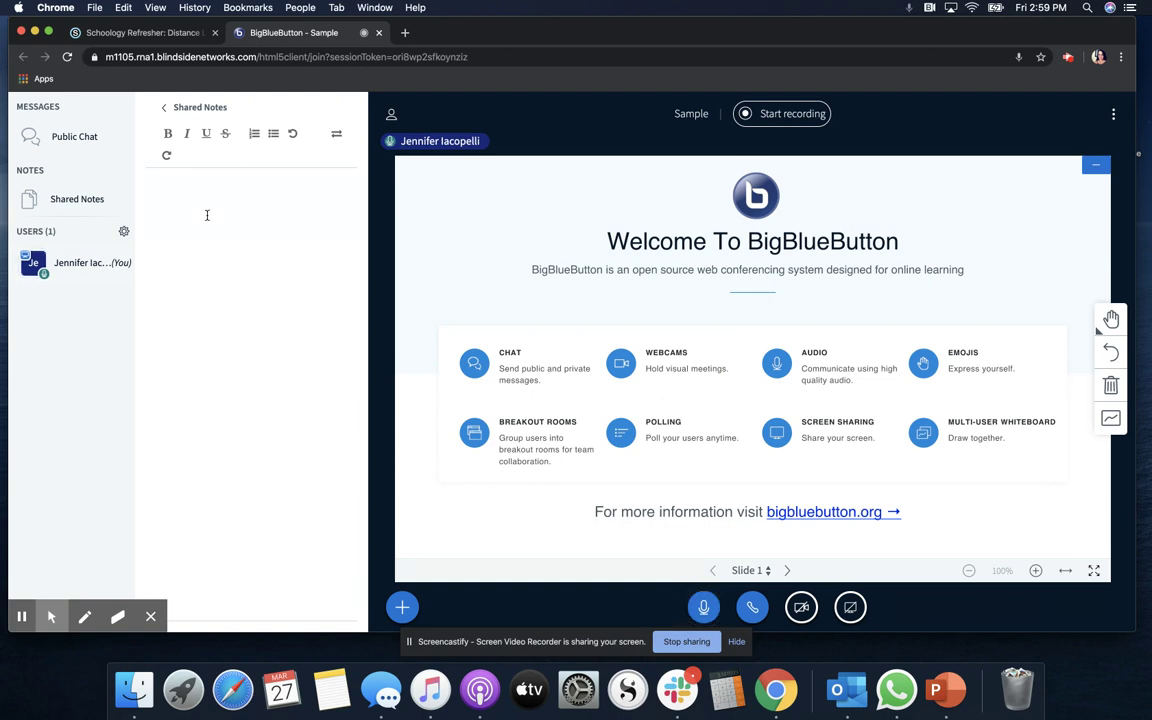
click(124, 231)
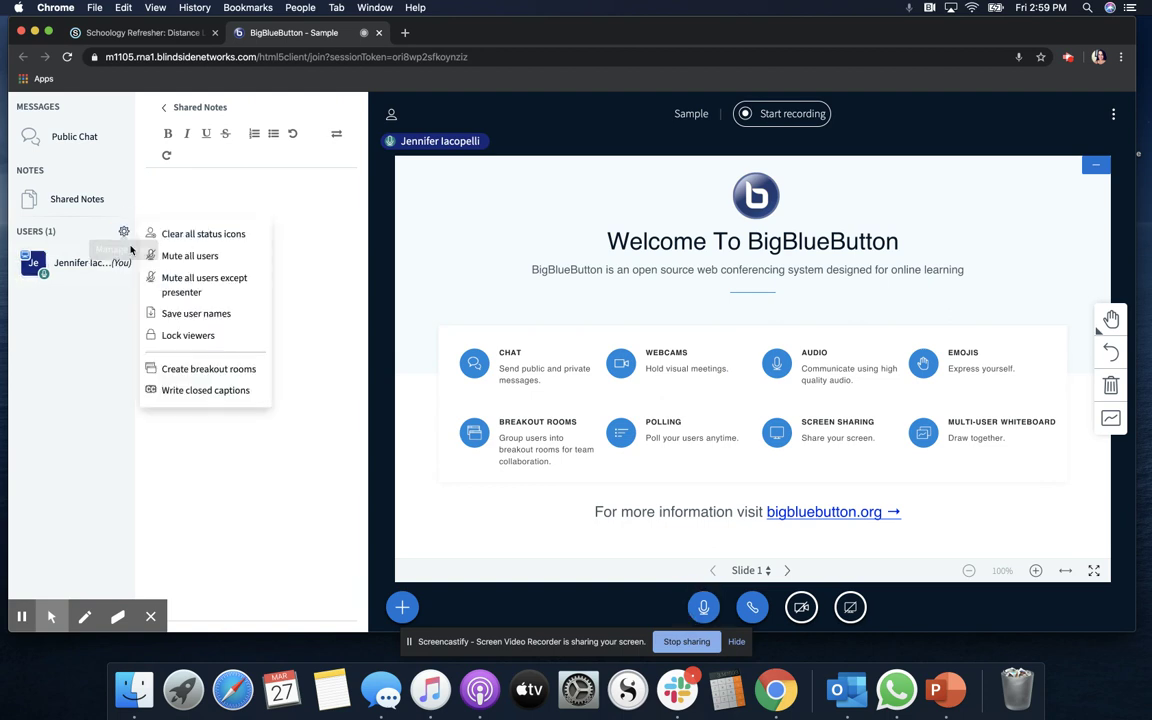
click(182, 304)
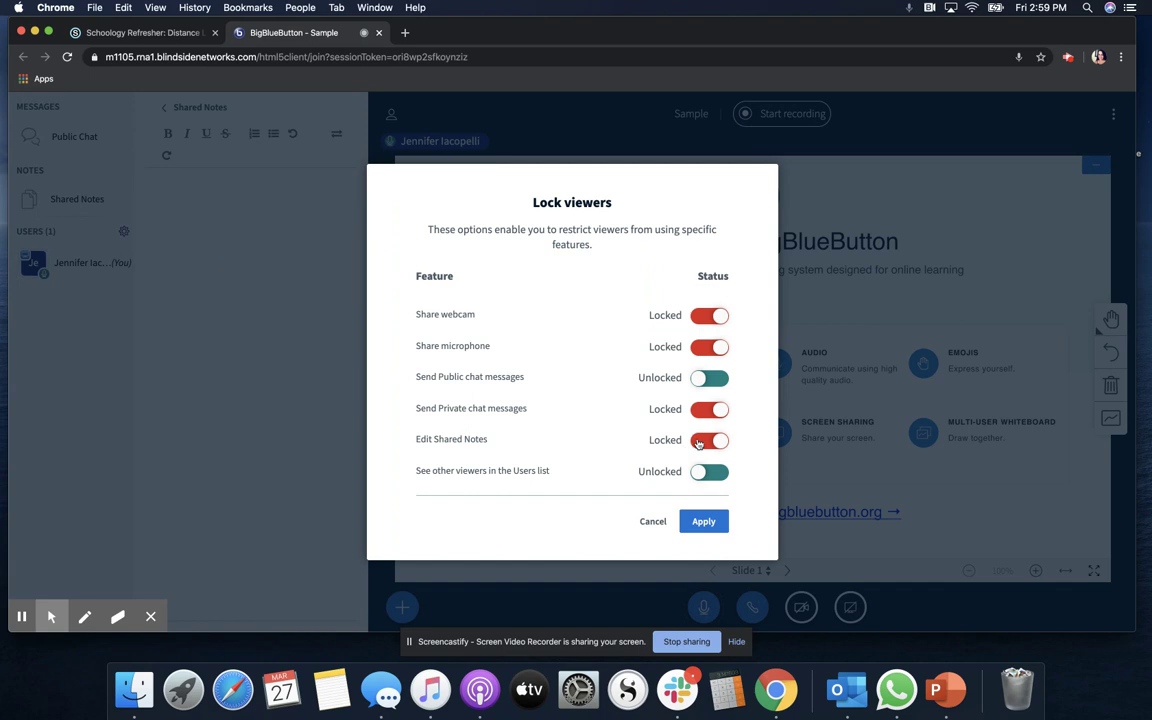
click(698, 521)
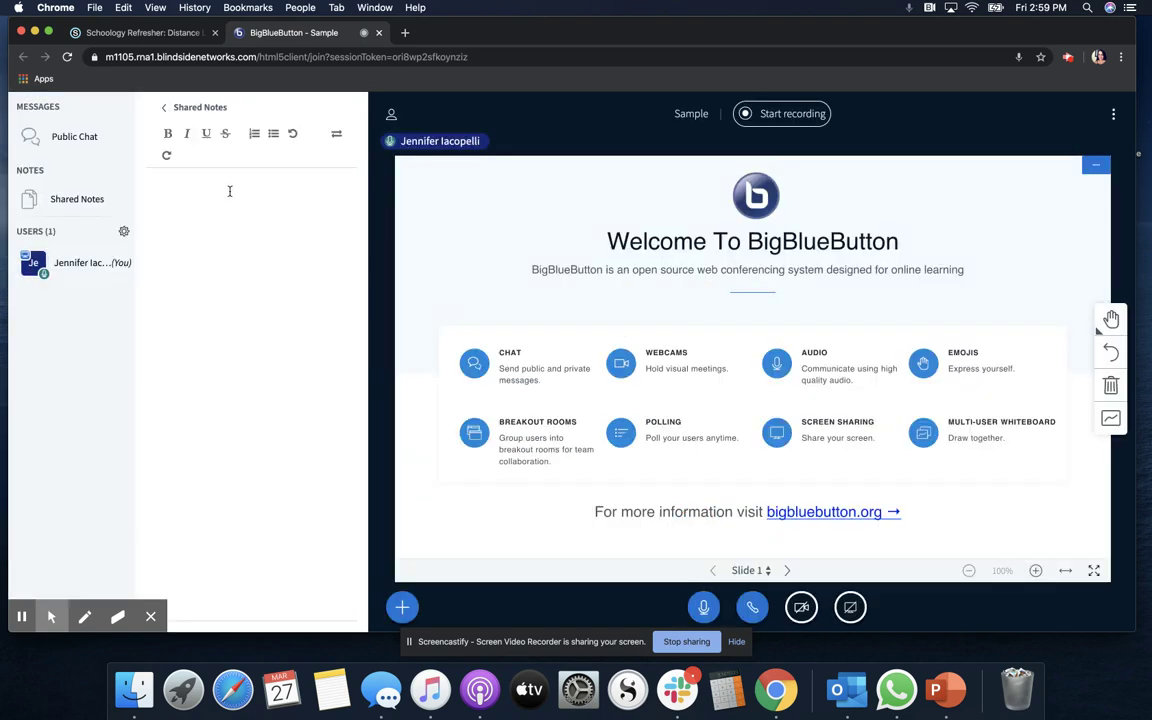
click(219, 232)
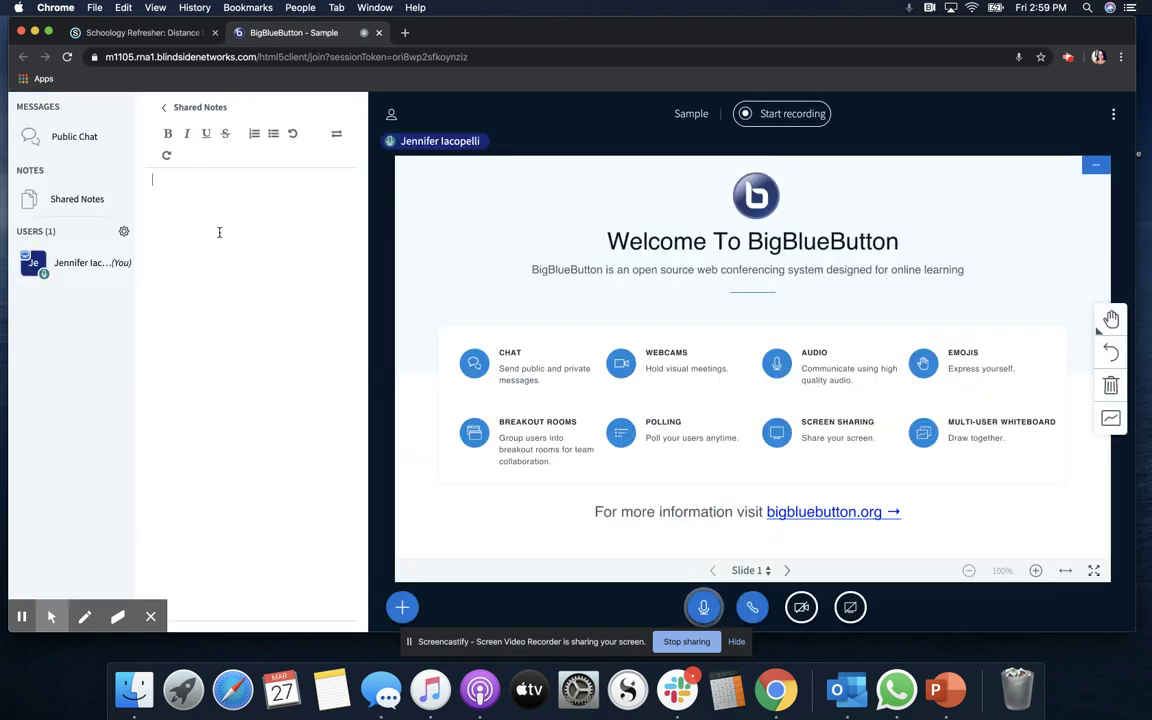
- Send the message "Test" in the public chat
click(80, 139)
click(250, 596)
text(Test)
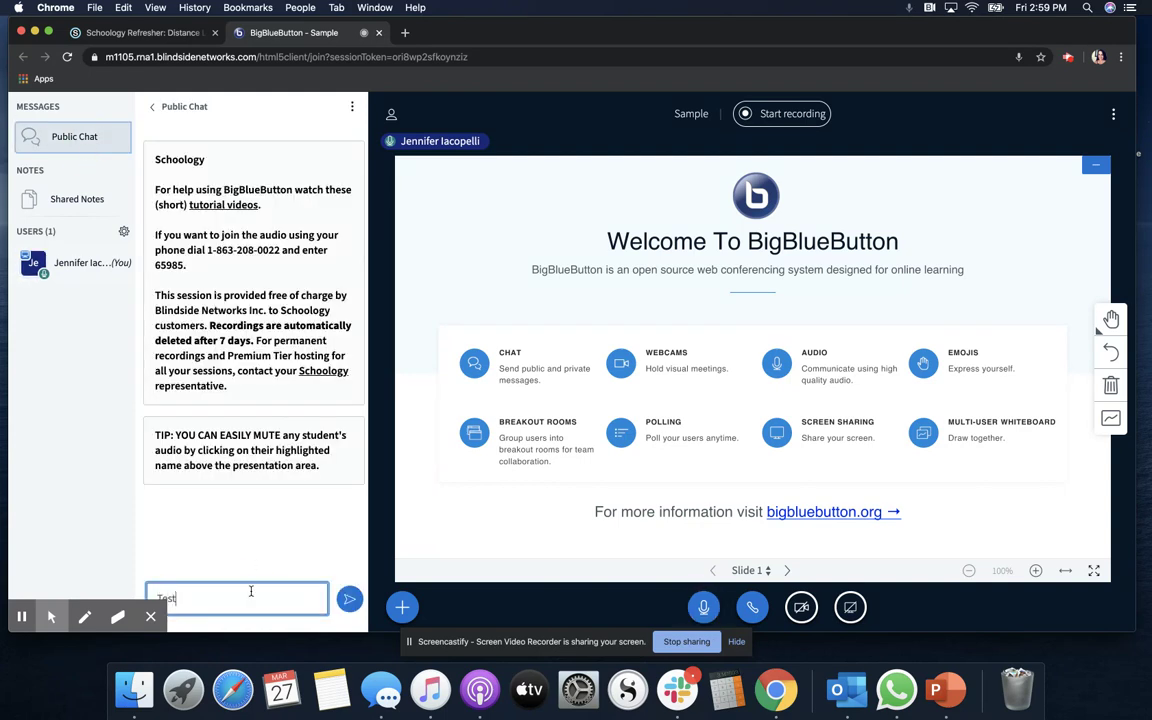
key(Return)
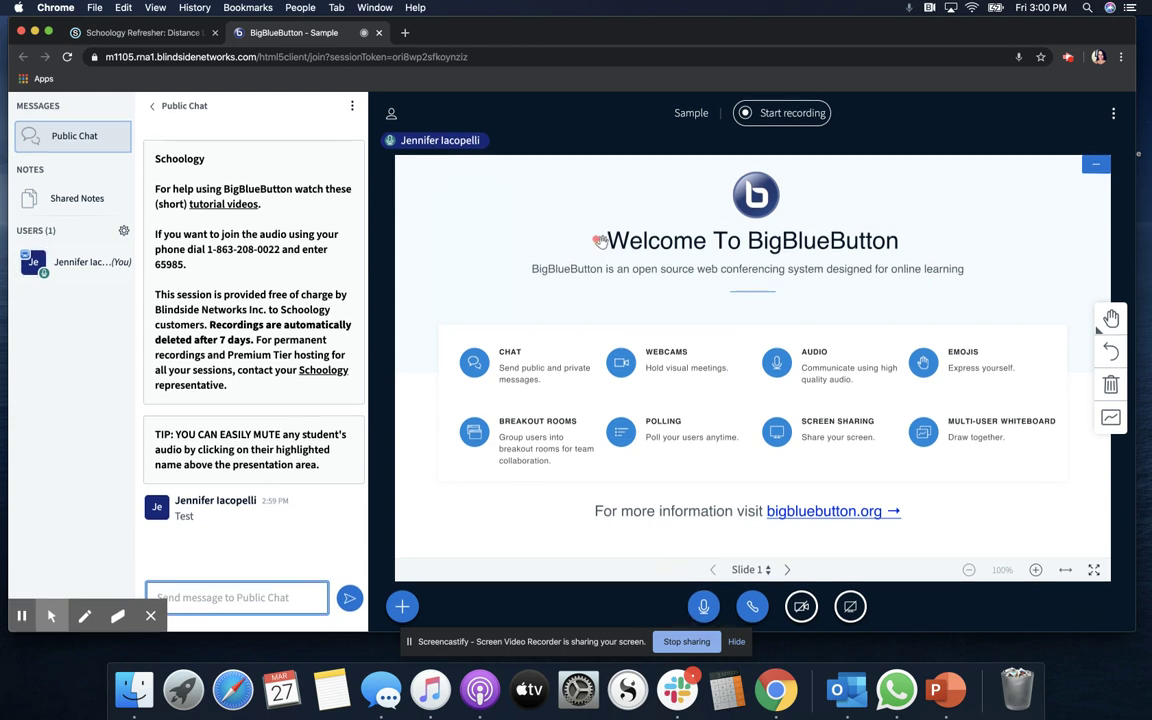
scroll(598, 242, up, 3)
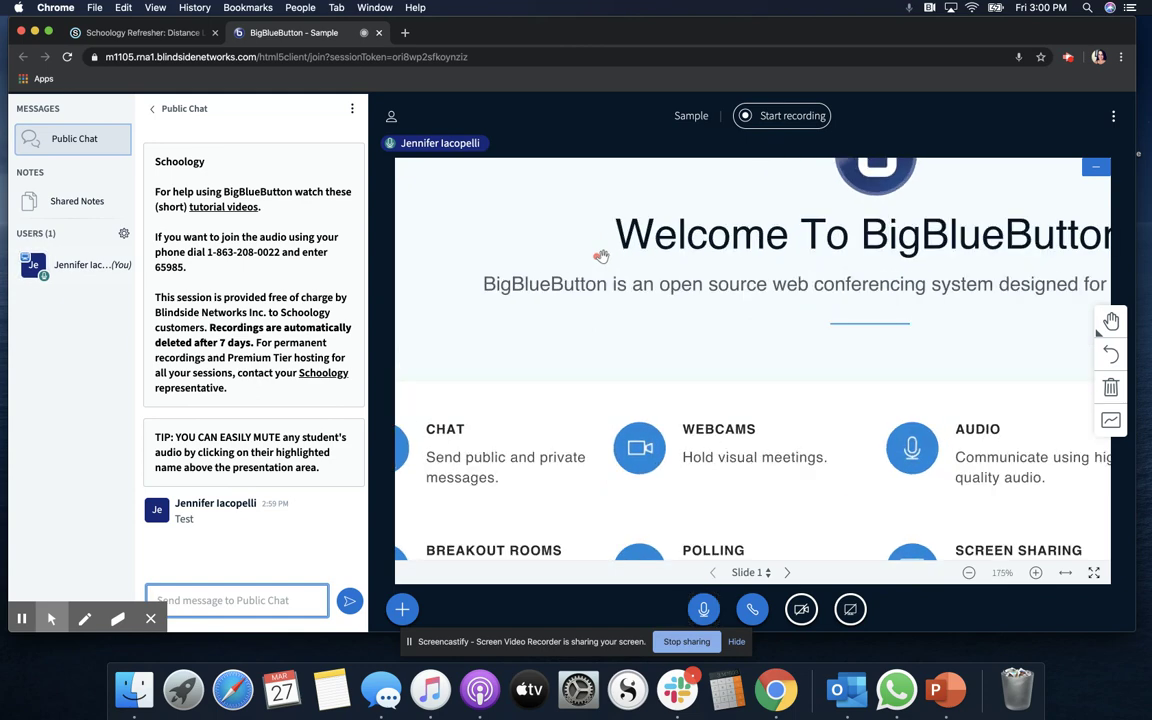
scroll(600, 256, down, 3)
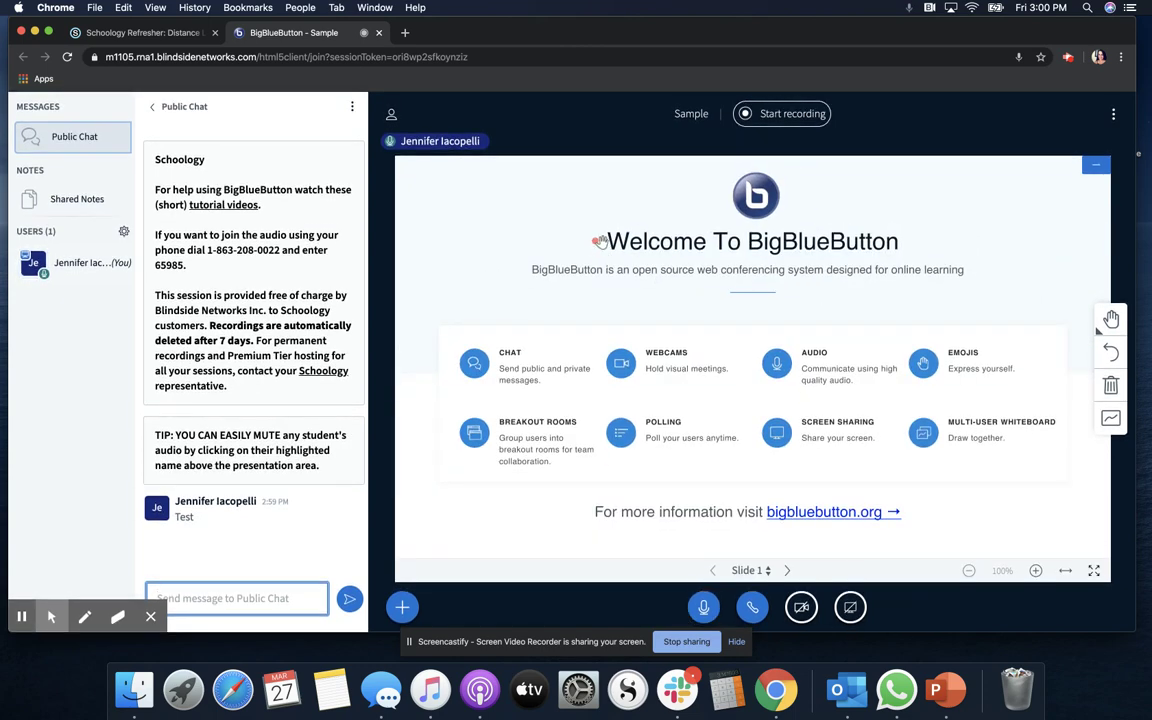